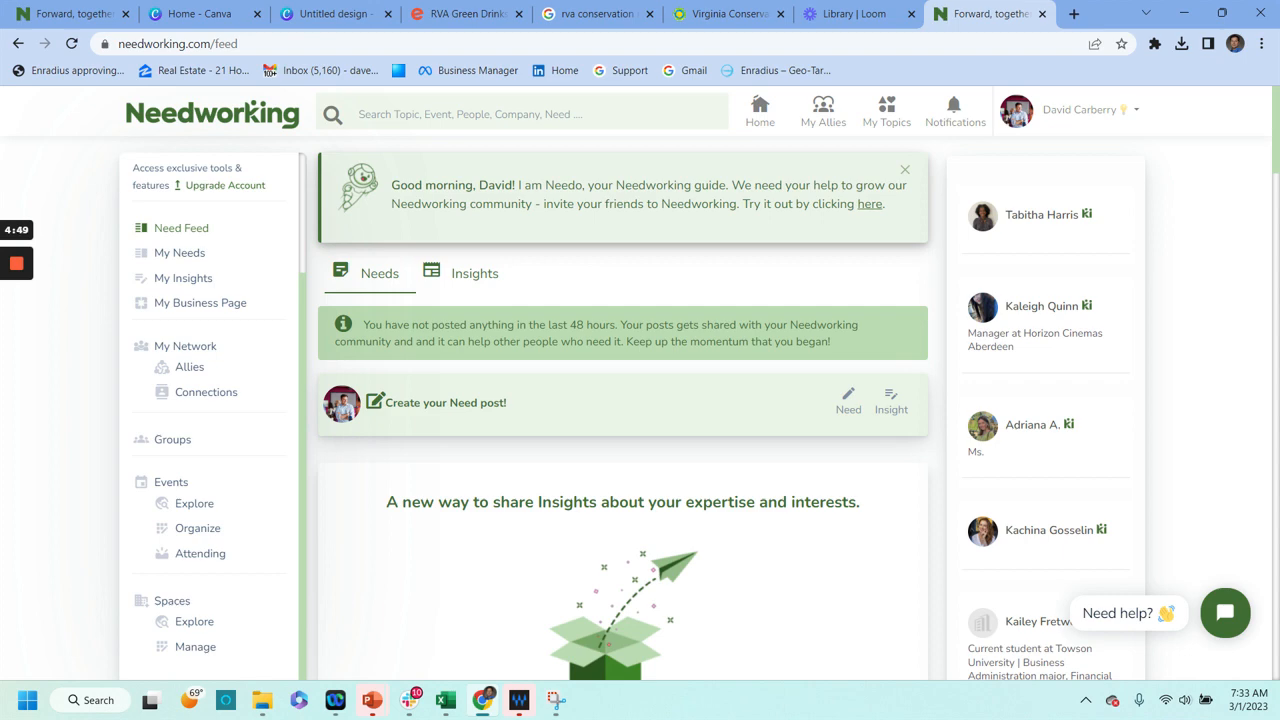
Open the page listing the events you organize and look over the draft event there.
left_click(198, 528)
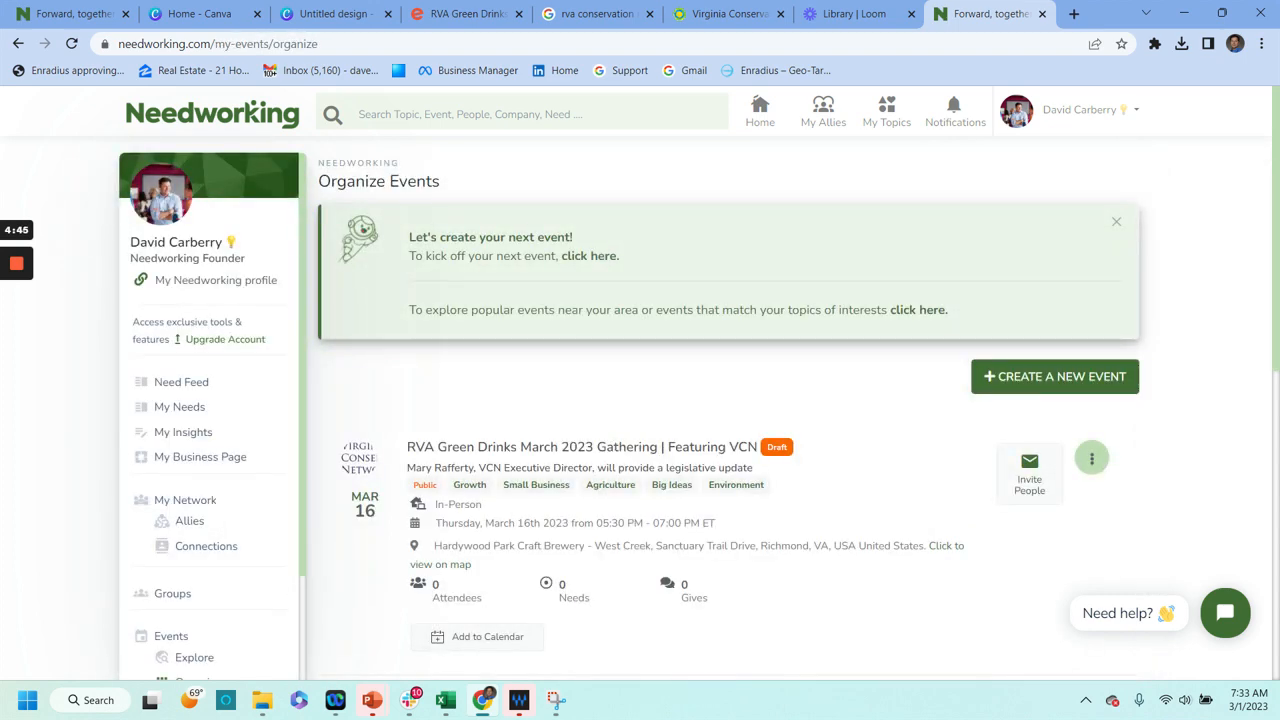
scroll(728, 420, "down", 2)
scroll(728, 420, "up", 2)
scroll(209, 410, "down", 2)
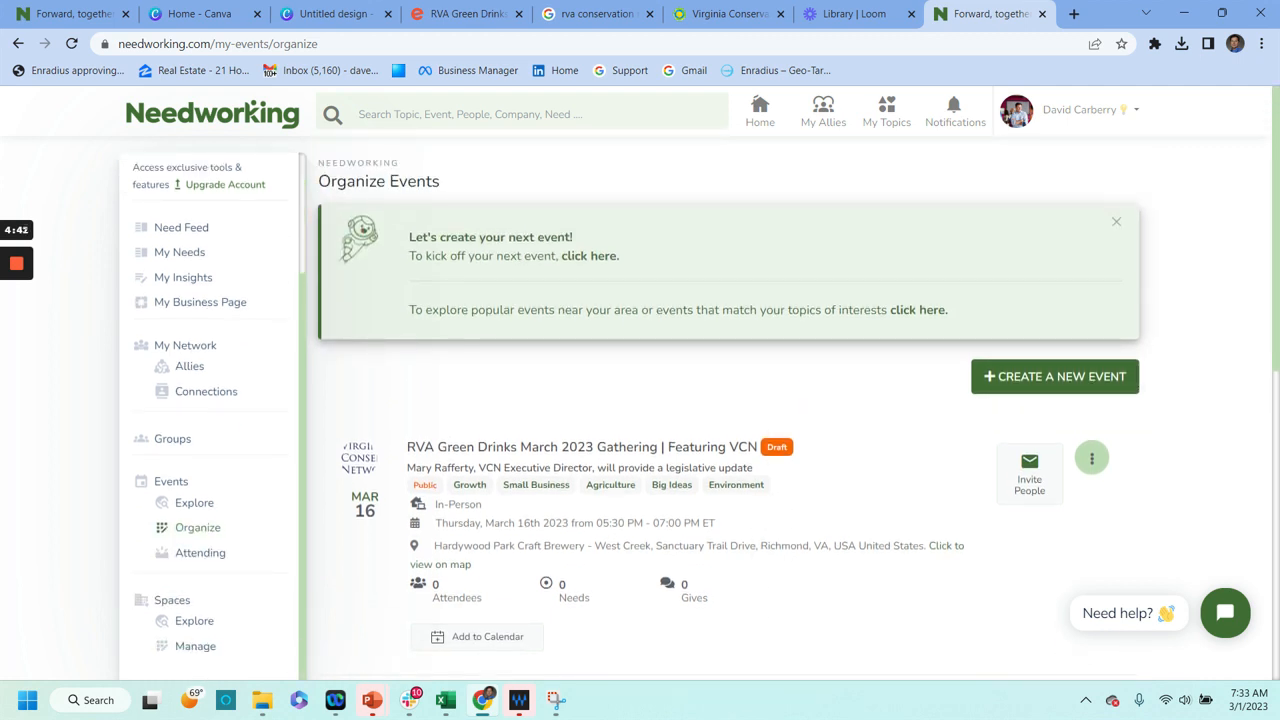
Open the event exploration page and browse the trending nearby events and the events at other locations.
left_click(194, 502)
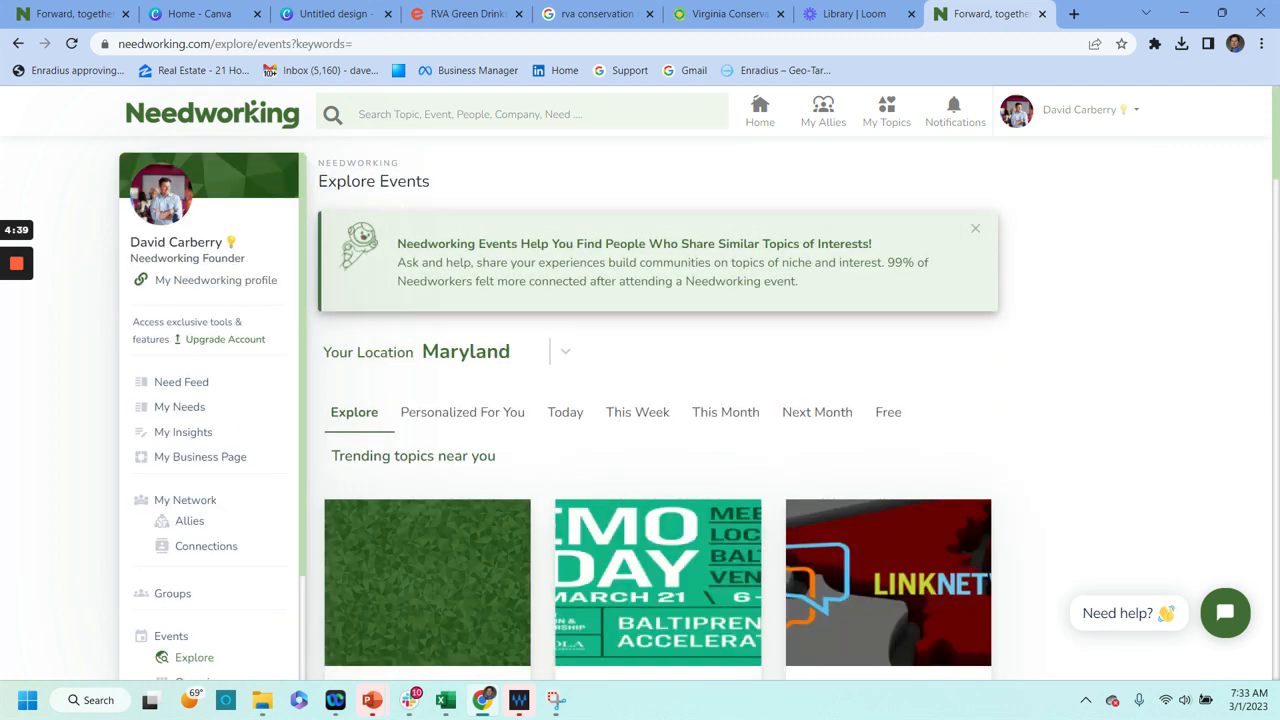
scroll(660, 400, "down", 3)
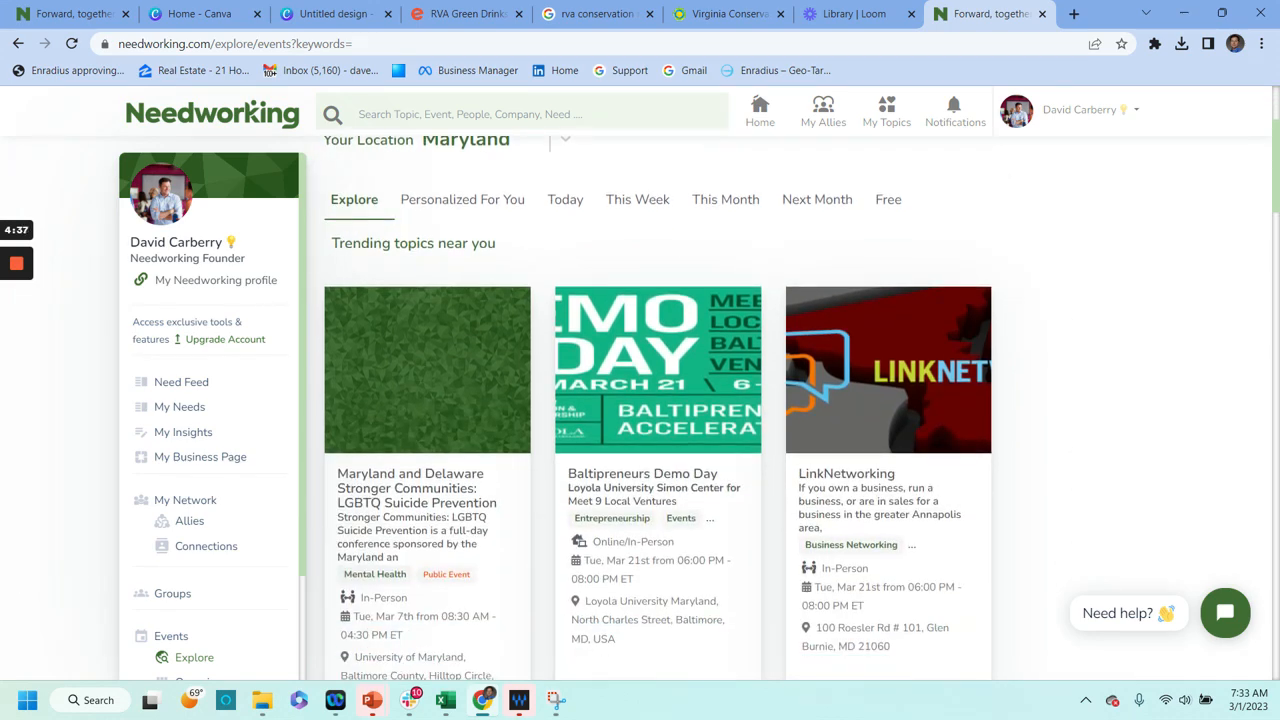
scroll(1100, 440, "down", 3)
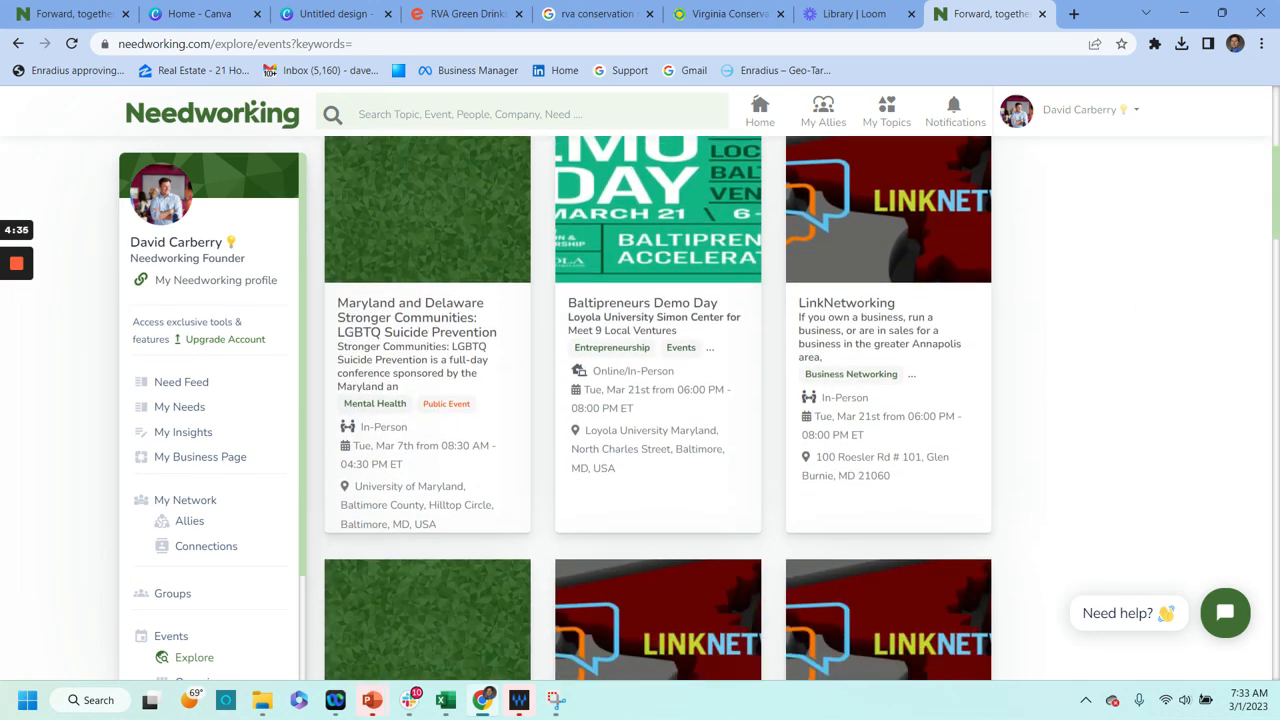
scroll(1100, 440, "down", 8)
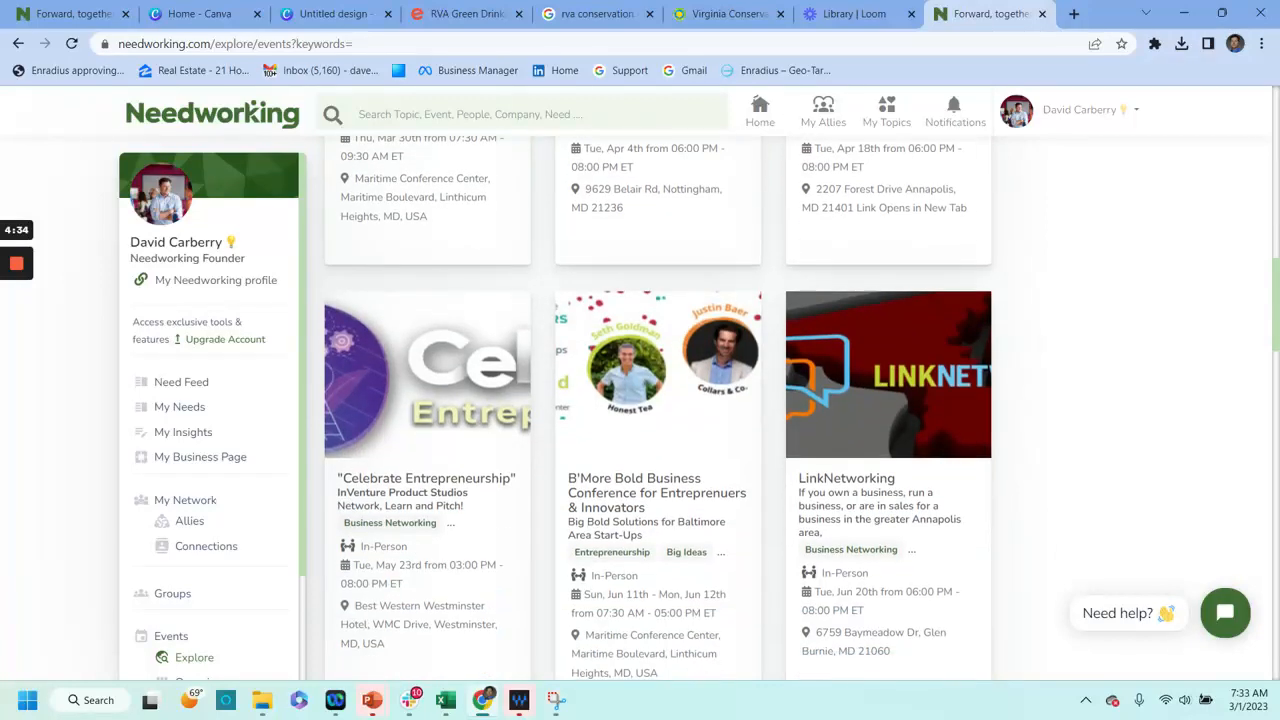
scroll(658, 408, "down", 5)
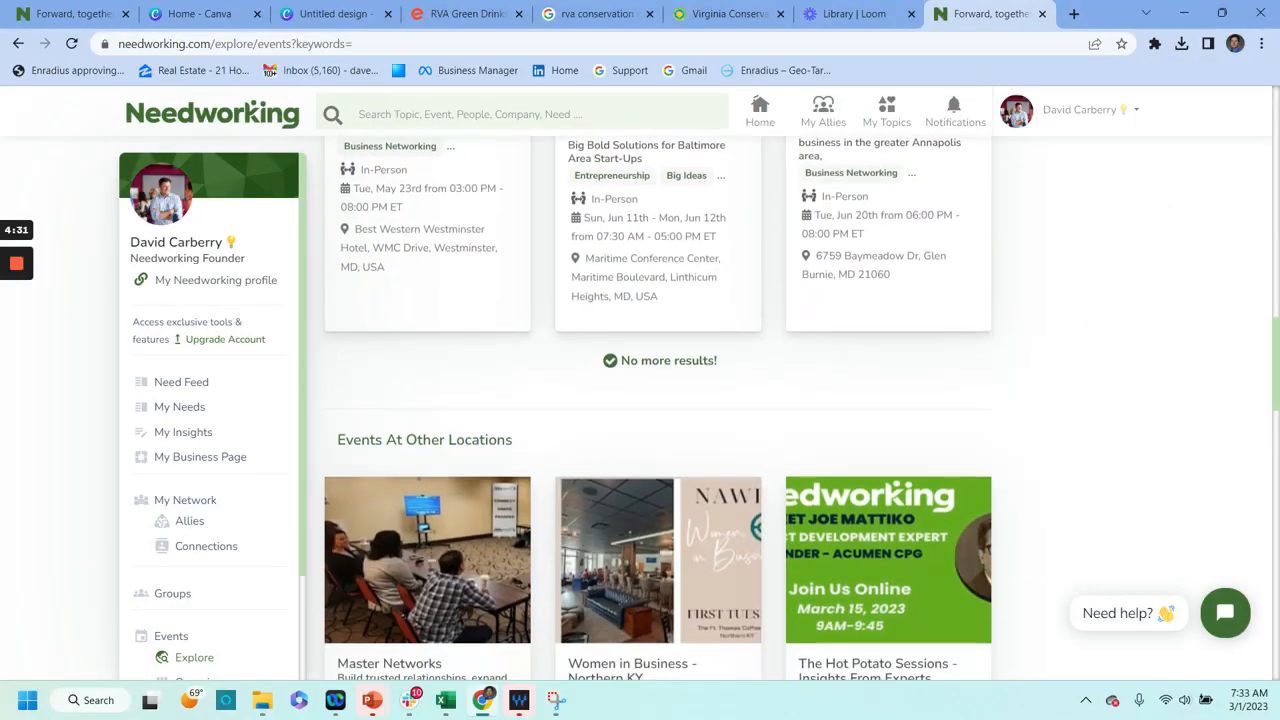
scroll(658, 408, "down", 1)
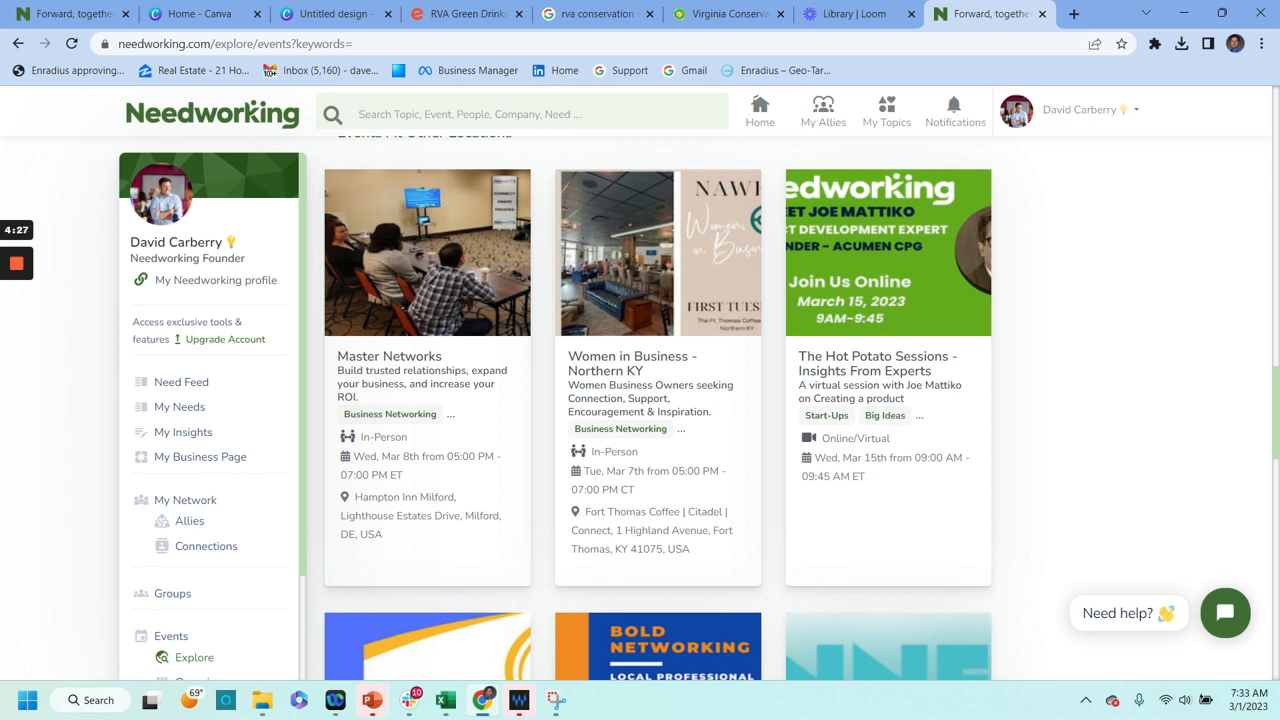
scroll(658, 408, "down", 1)
scroll(658, 408, "down", 6)
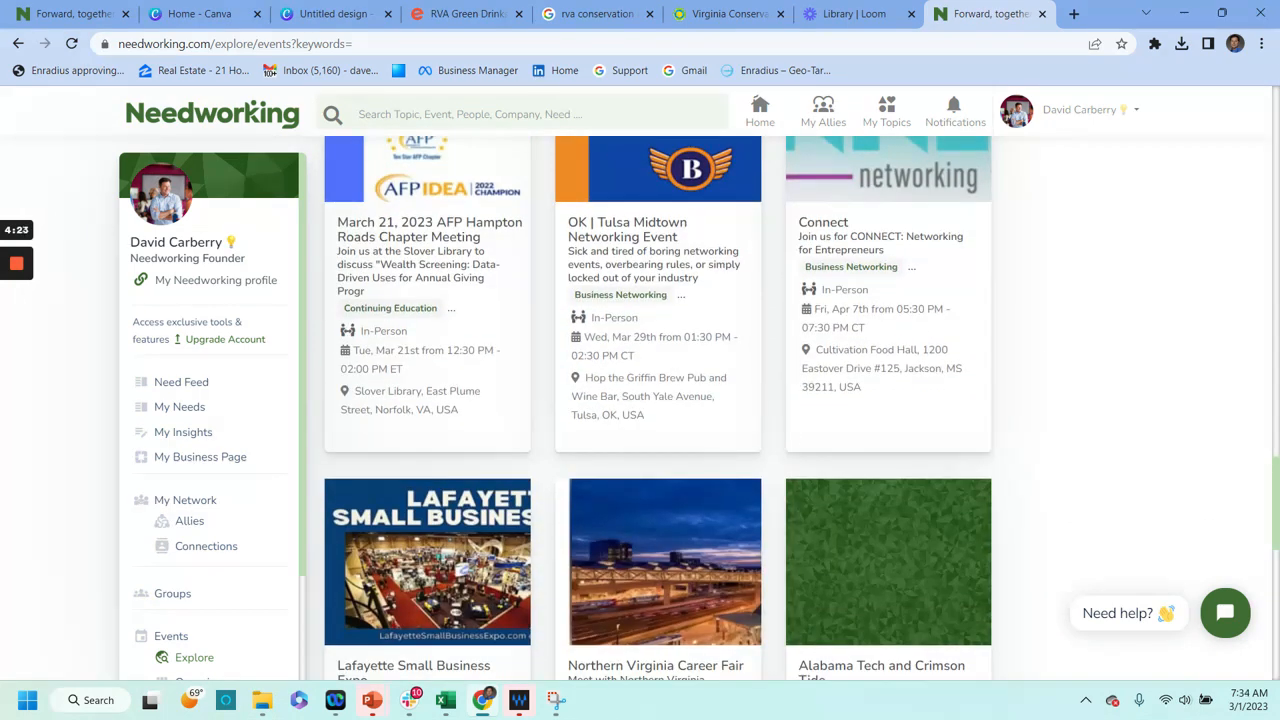
scroll(658, 408, "down", 3)
scroll(658, 408, "up", 20)
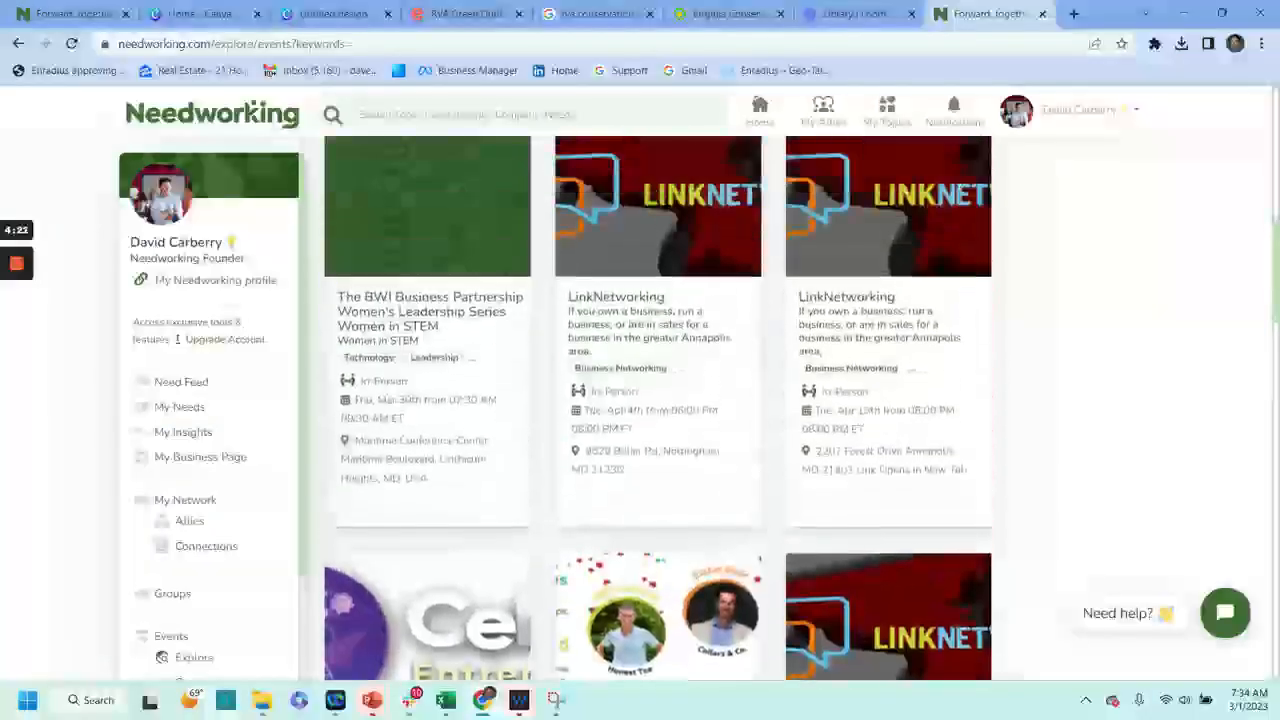
scroll(658, 408, "up", 8)
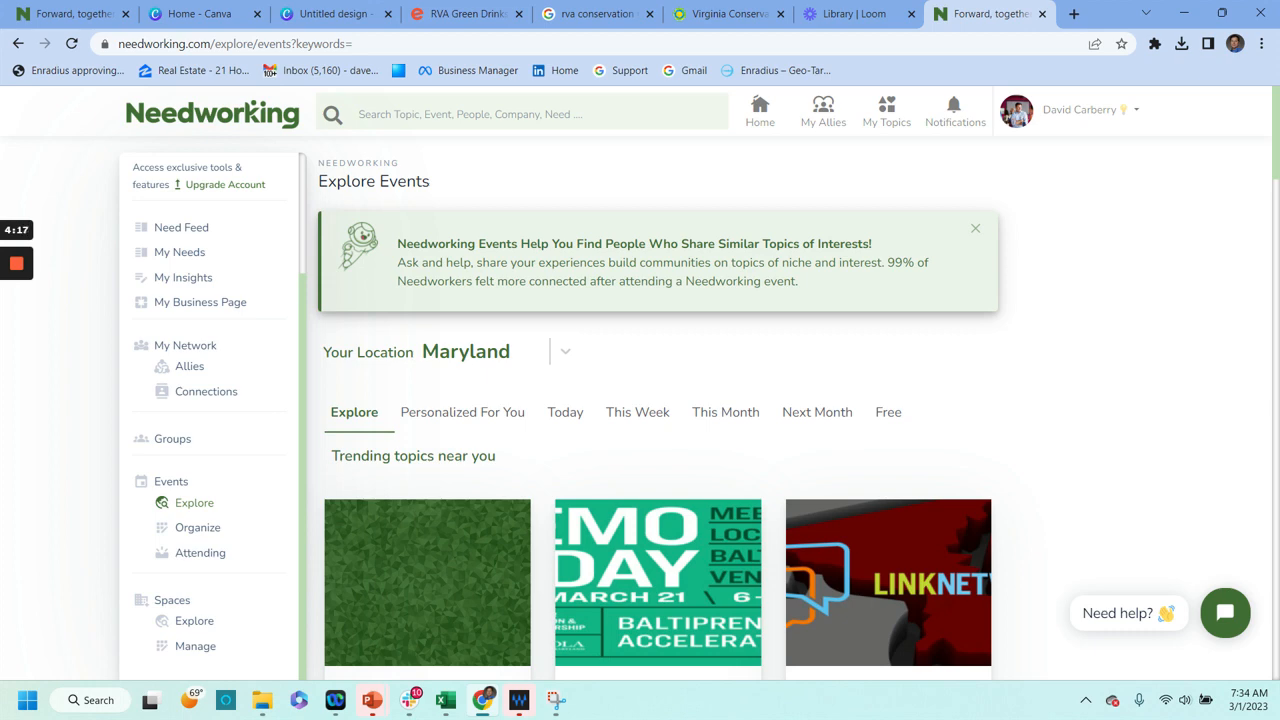
Return to the organized events, open a blank new-event form and dismiss its introductory guide.
left_click(198, 528)
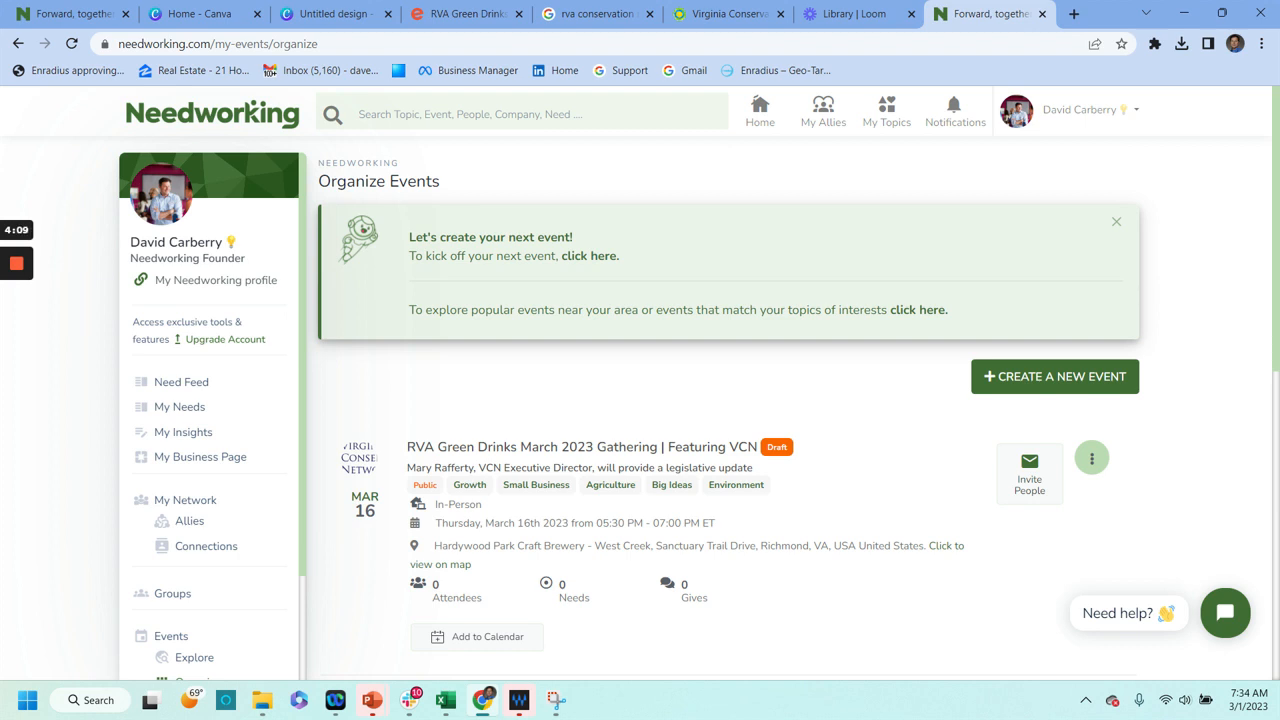
left_click(1083, 376)
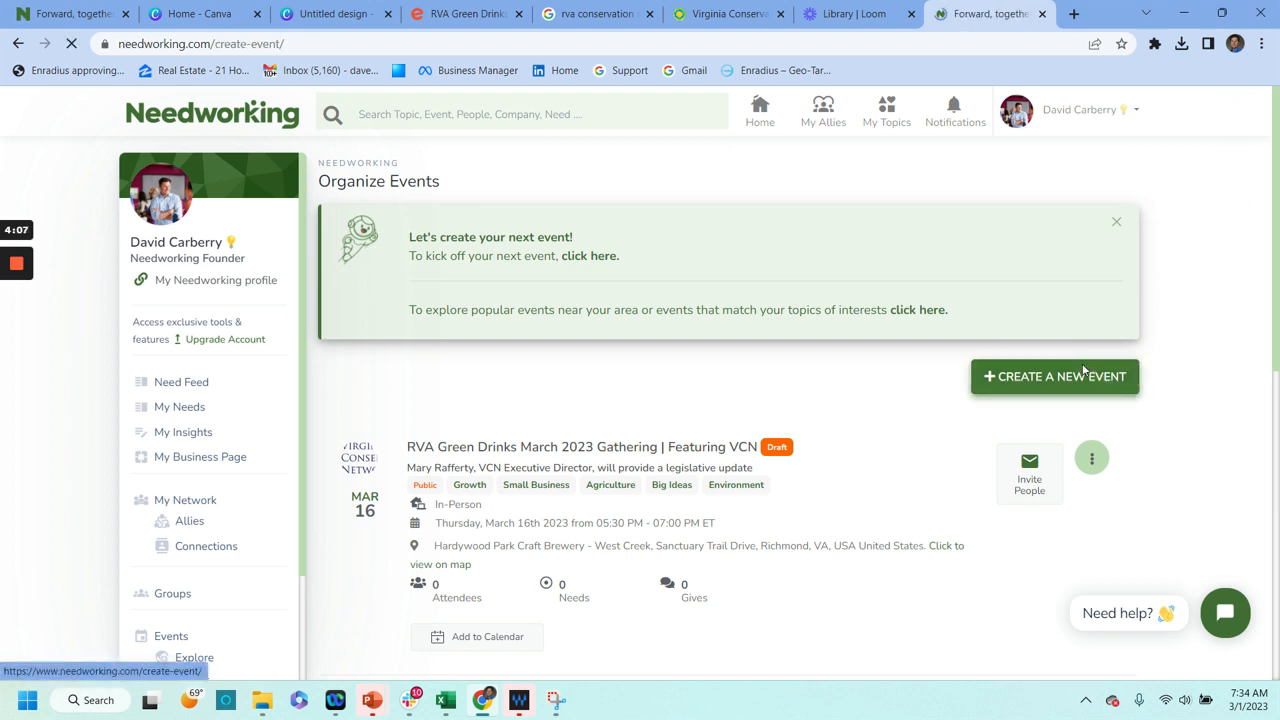
scroll(1060, 380, "down", 4)
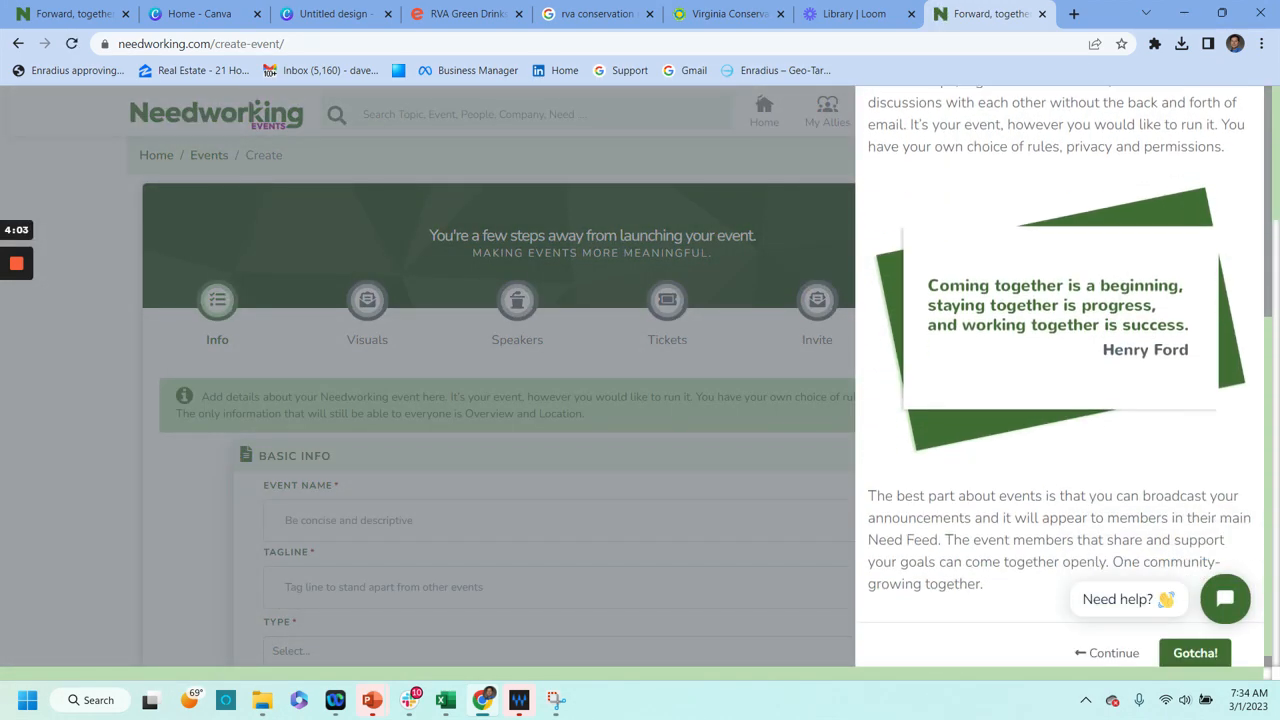
left_click(1195, 653)
scroll(640, 400, "down", 1)
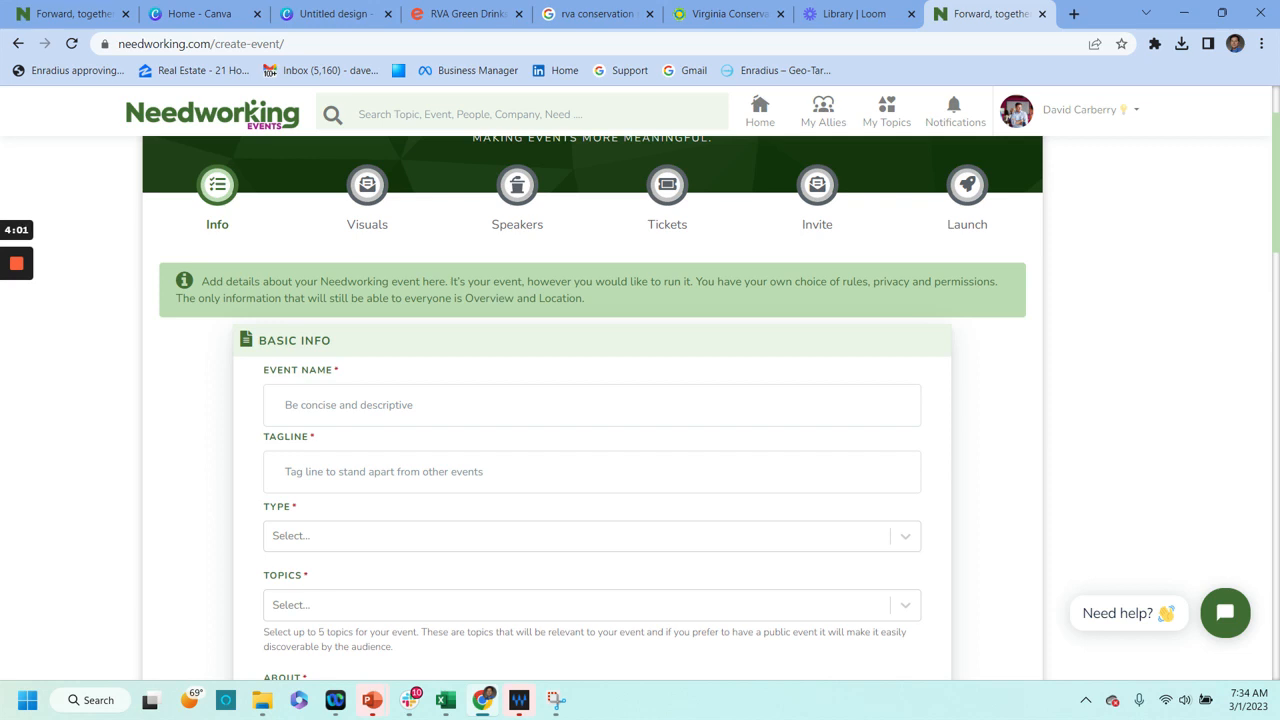
scroll(640, 400, "up", 1)
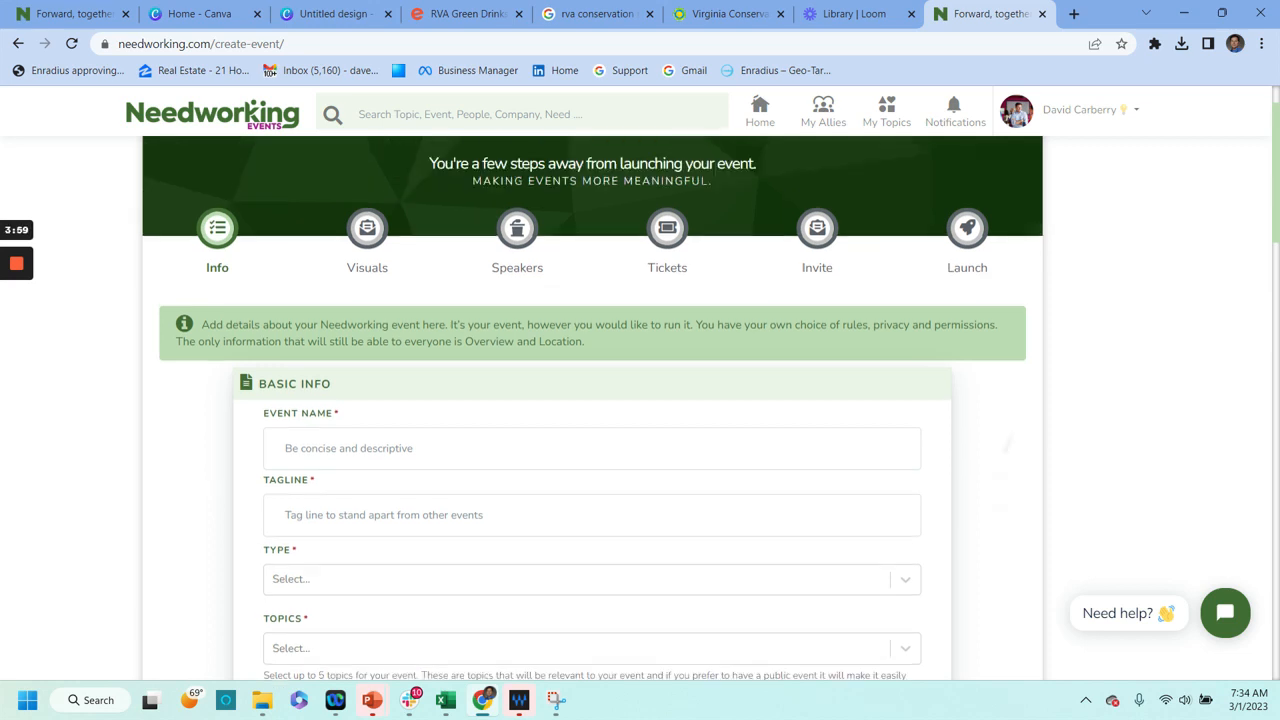
Switch to the other Needworking browser tab and open the draft RVA Green Drinks March 2023 Gathering for editing at its basic info.
left_click(68, 14)
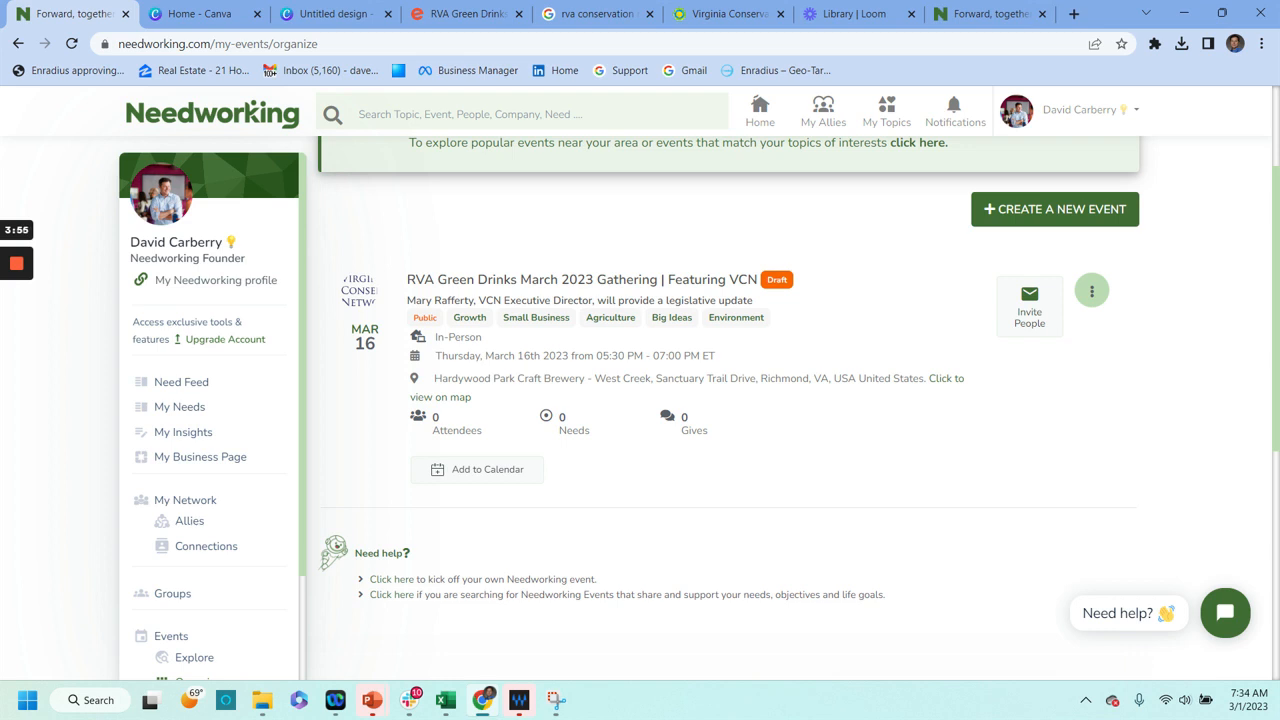
left_click(1091, 290)
left_click(1106, 381)
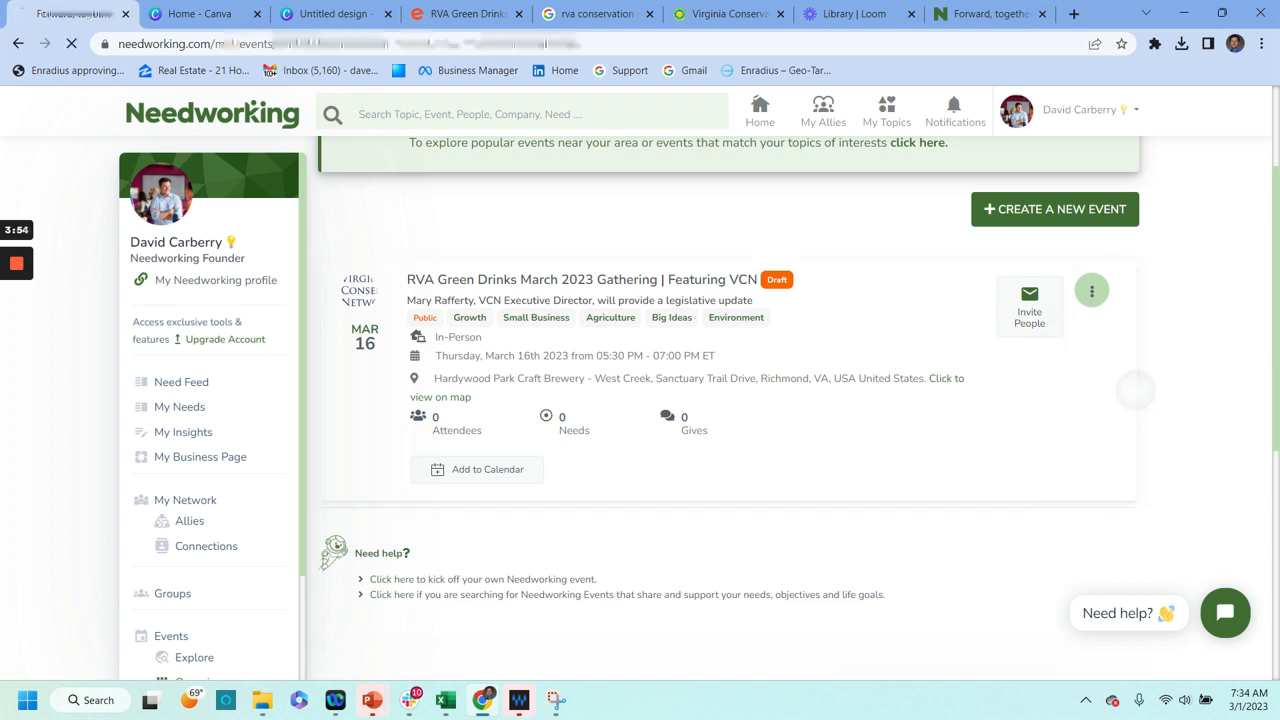
scroll(640, 400, "down", 1)
scroll(640, 400, "down", 2)
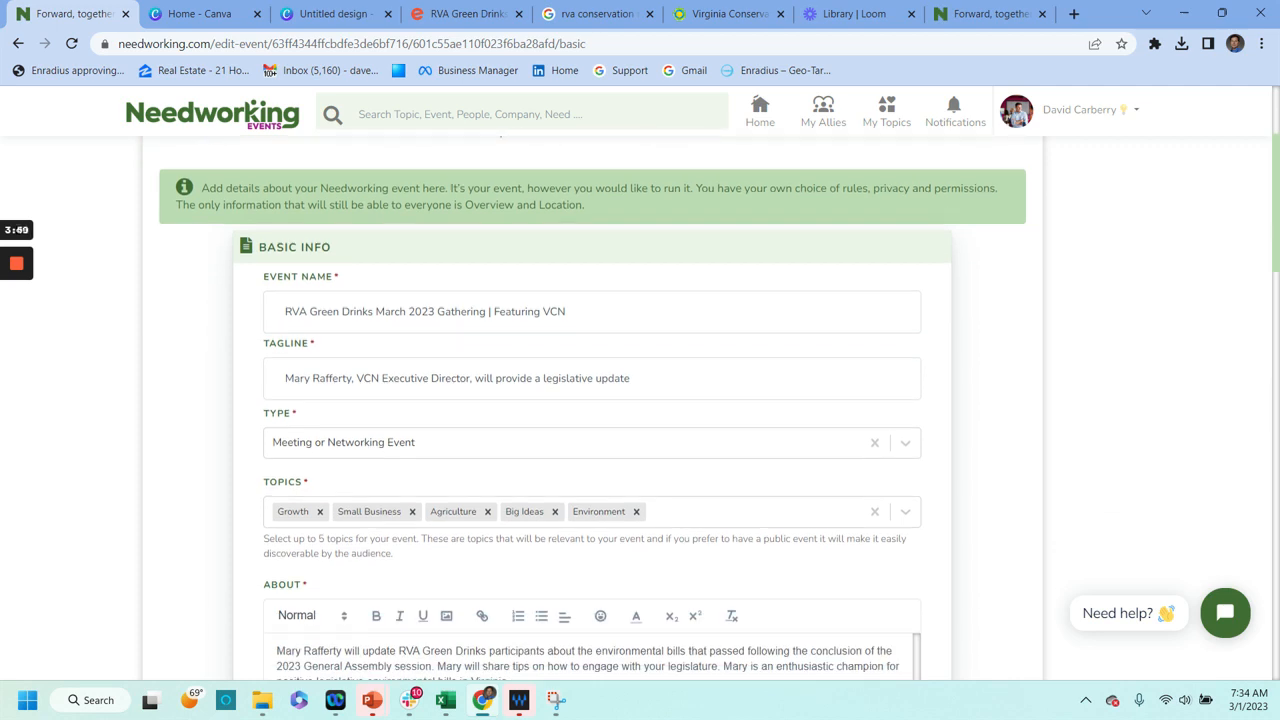
scroll(640, 400, "down", 1)
scroll(640, 400, "down", 1)
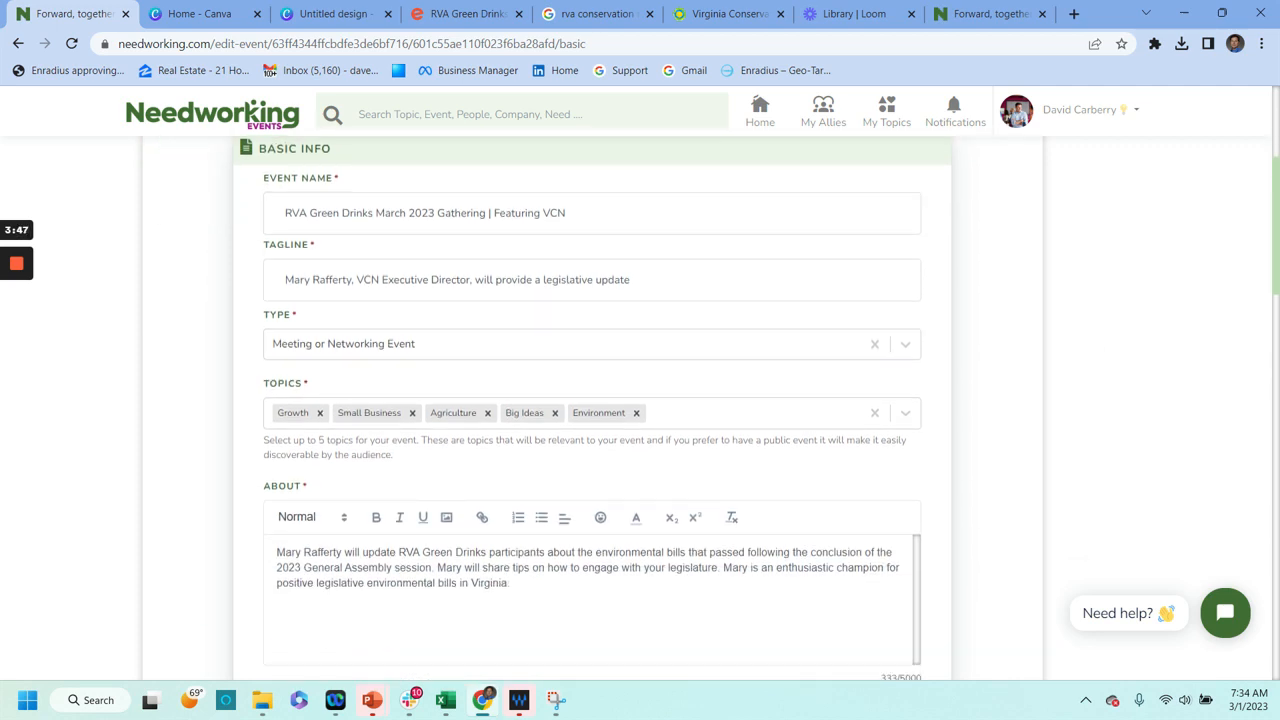
scroll(640, 400, "down", 1)
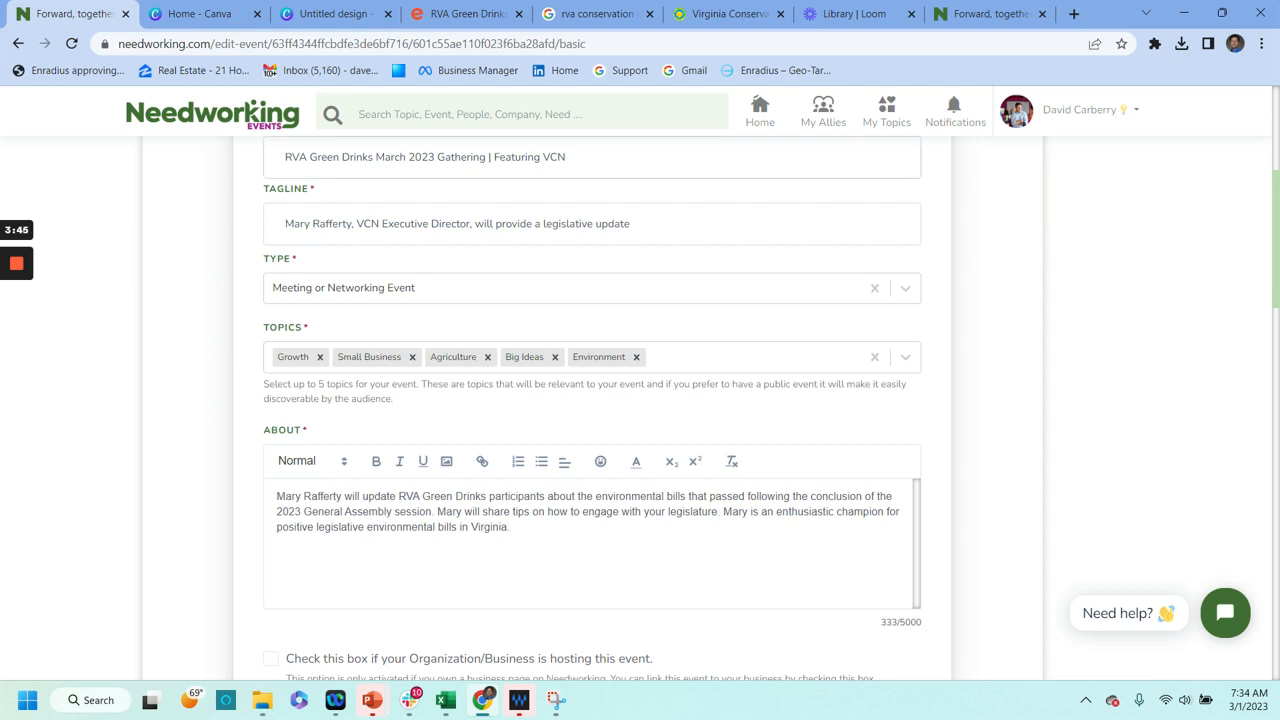
Examine the available event types without changing the selection, and review the topics, description and organization-hosting option.
left_click(547, 298)
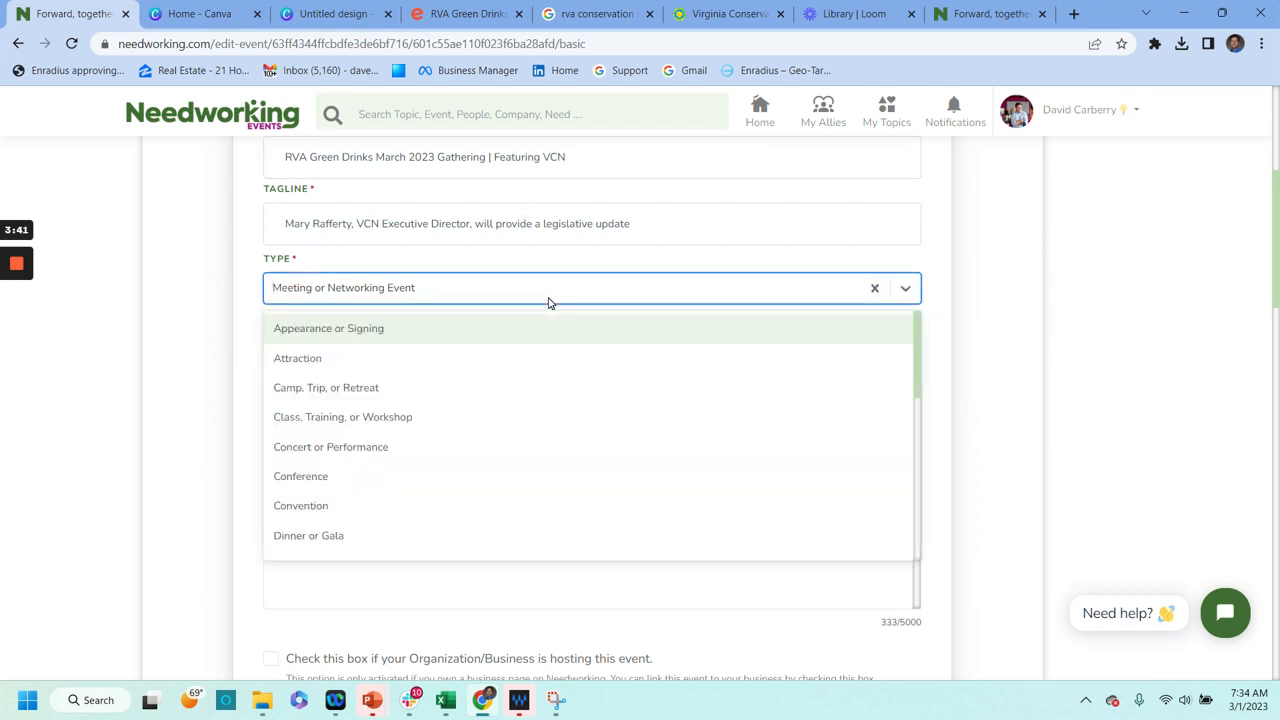
left_click(547, 300)
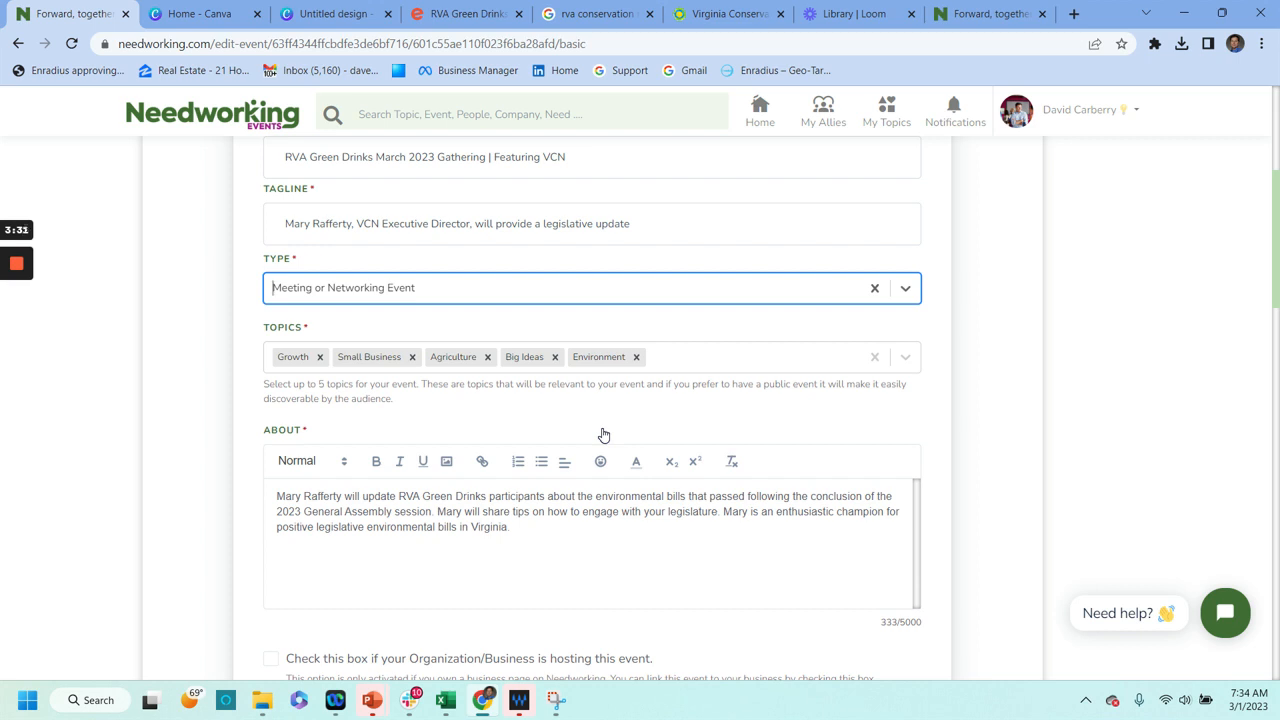
scroll(603, 435, "down", 1)
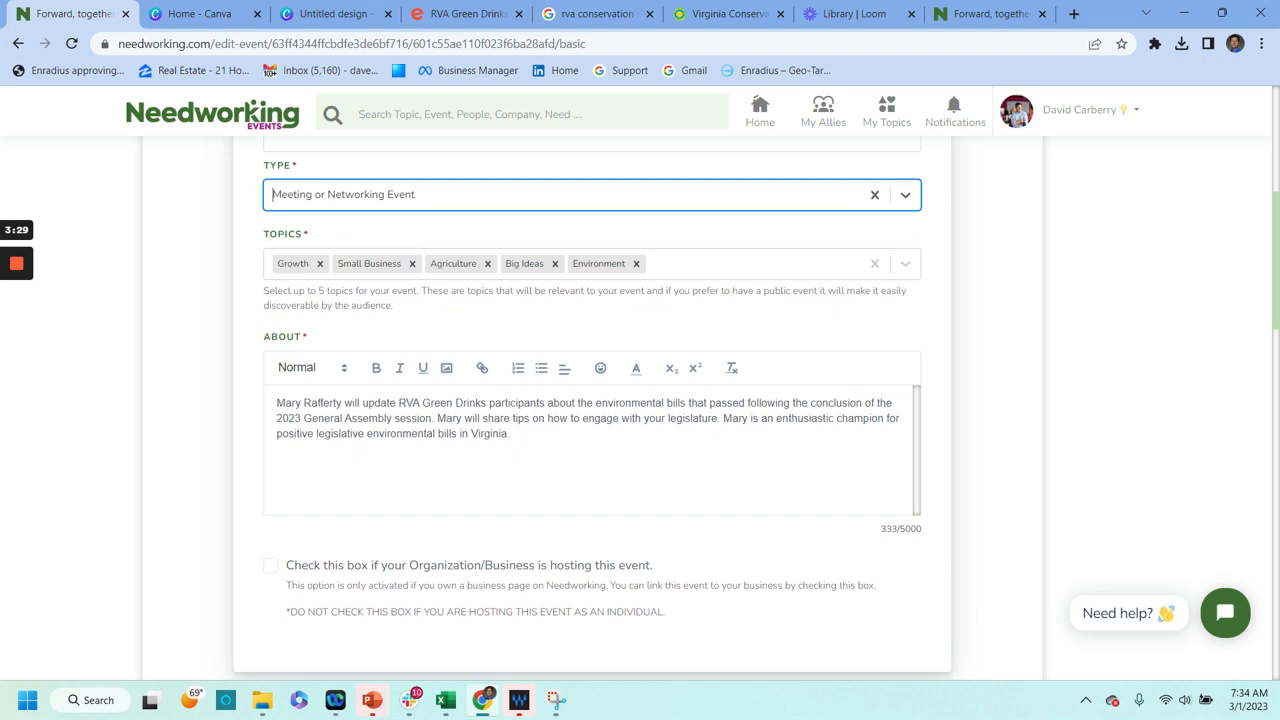
scroll(594, 411, "down", 1)
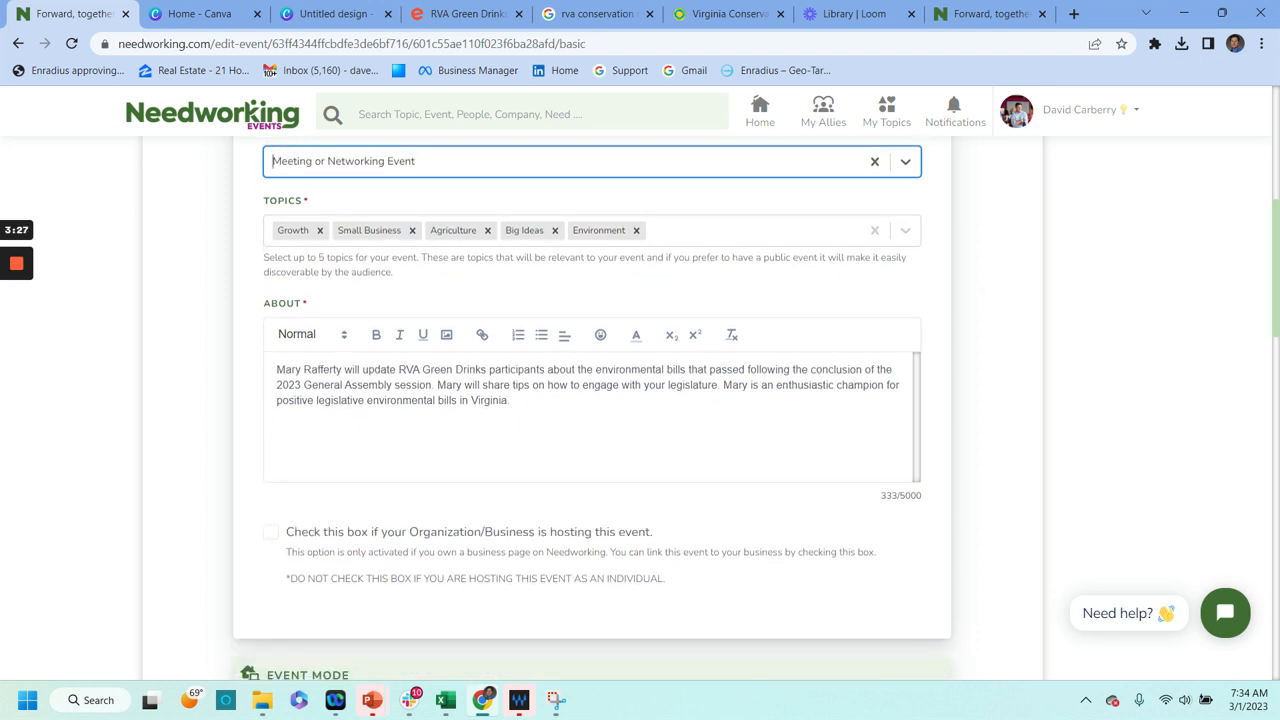
scroll(603, 414, "down", 1)
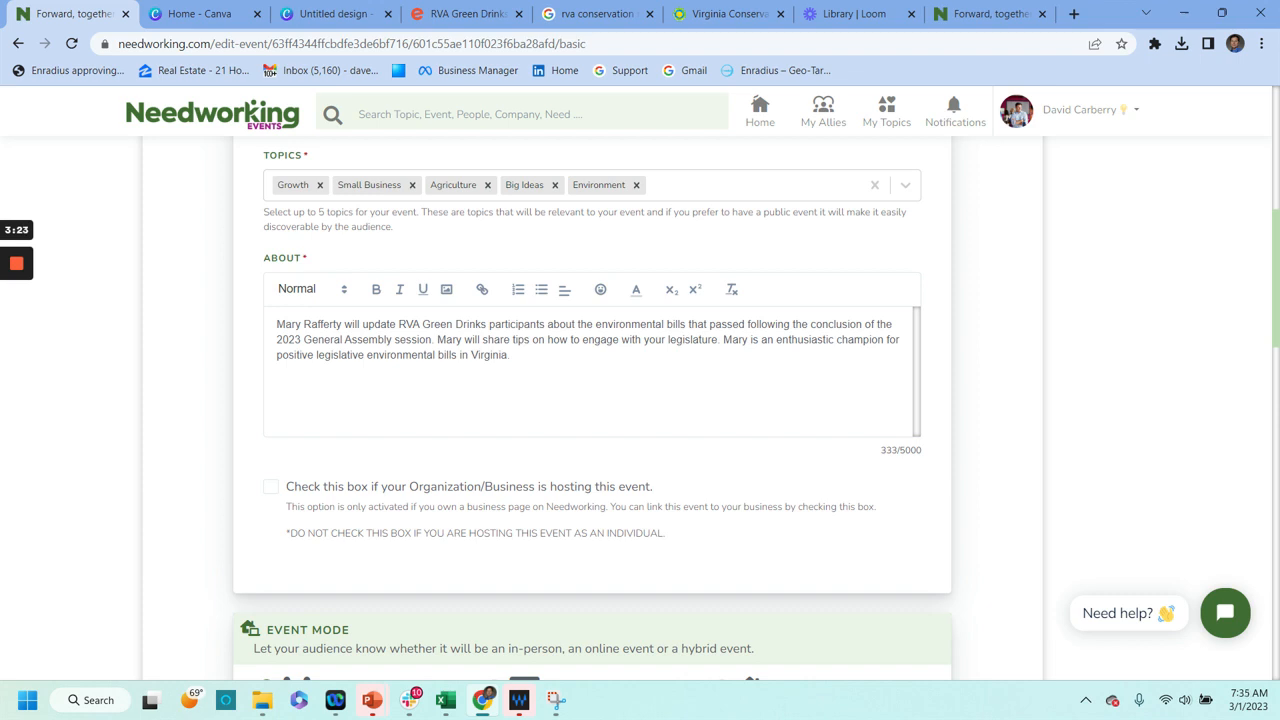
Set the in-person event's location to the suggested Hardywood Park Craft Brewery - West Creek venue.
scroll(592, 412, "down", 4)
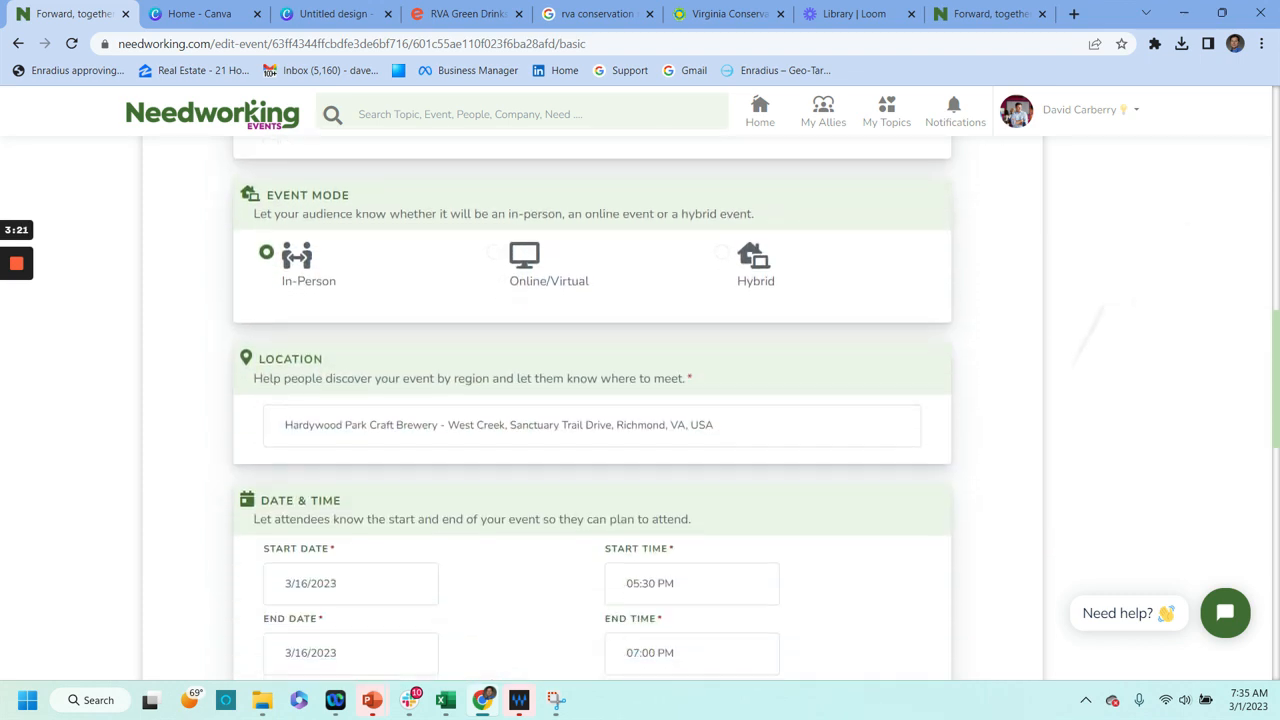
scroll(592, 412, "down", 1)
left_click(712, 386)
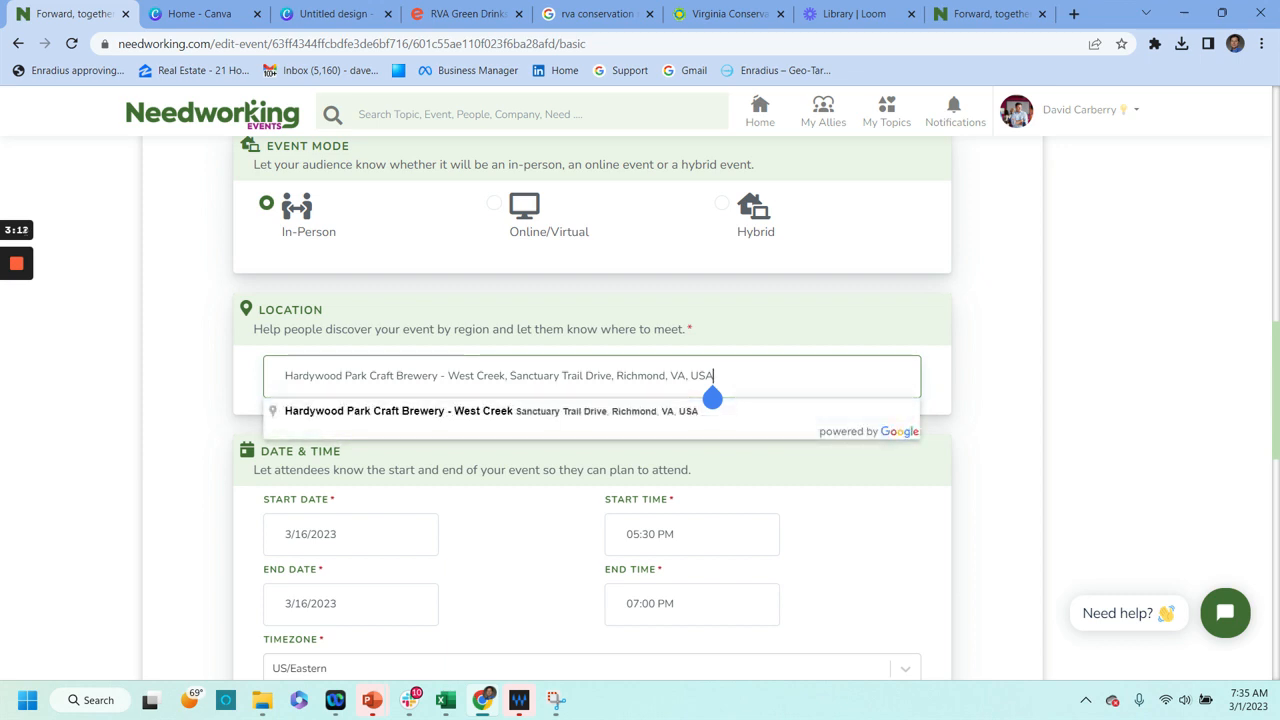
left_click(712, 408)
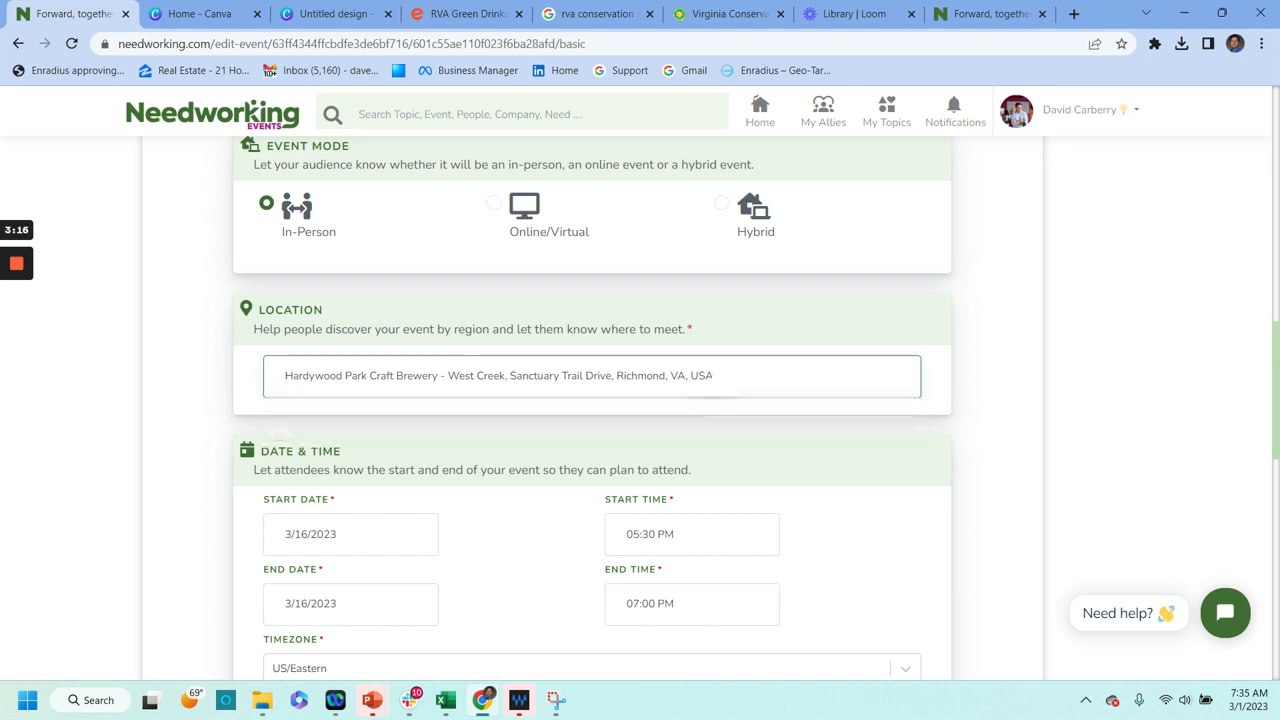
Review the event's date, time and timezone, and expand the target audience section to check the age group.
scroll(712, 400, "down", 1)
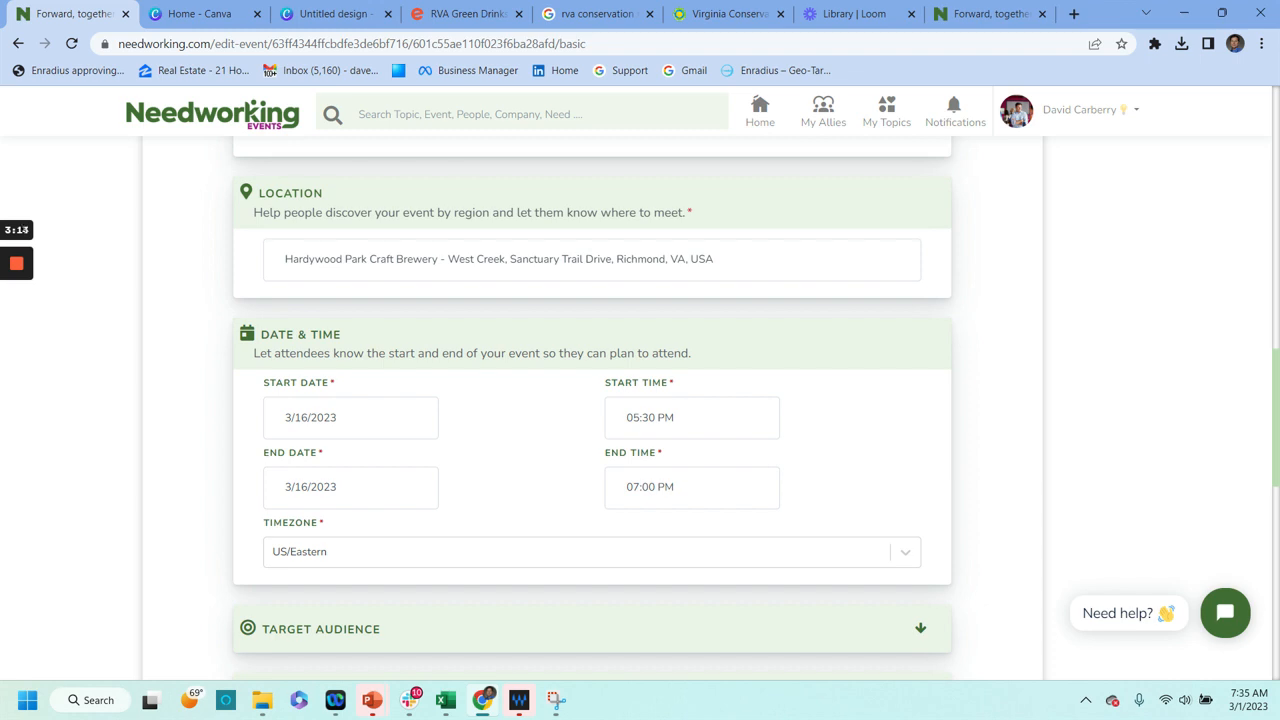
scroll(592, 408, "down", 1)
scroll(592, 408, "down", 1)
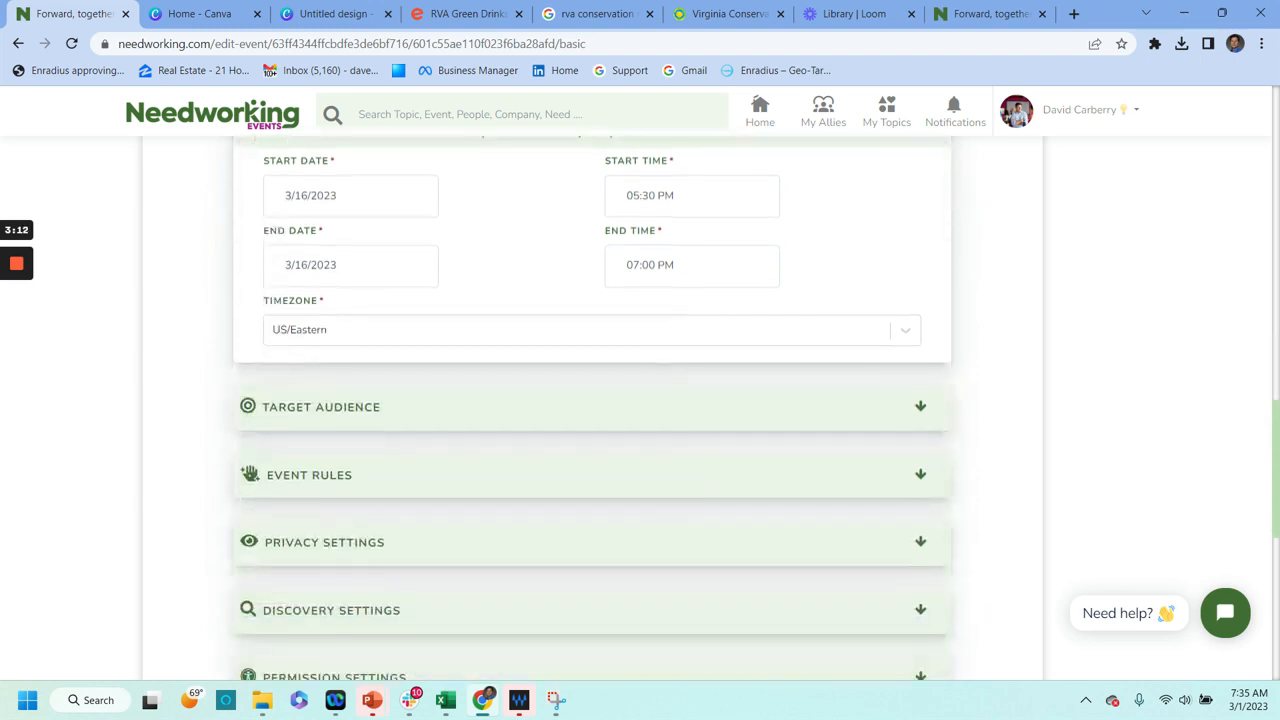
left_click(920, 406)
scroll(593, 410, "down", 1)
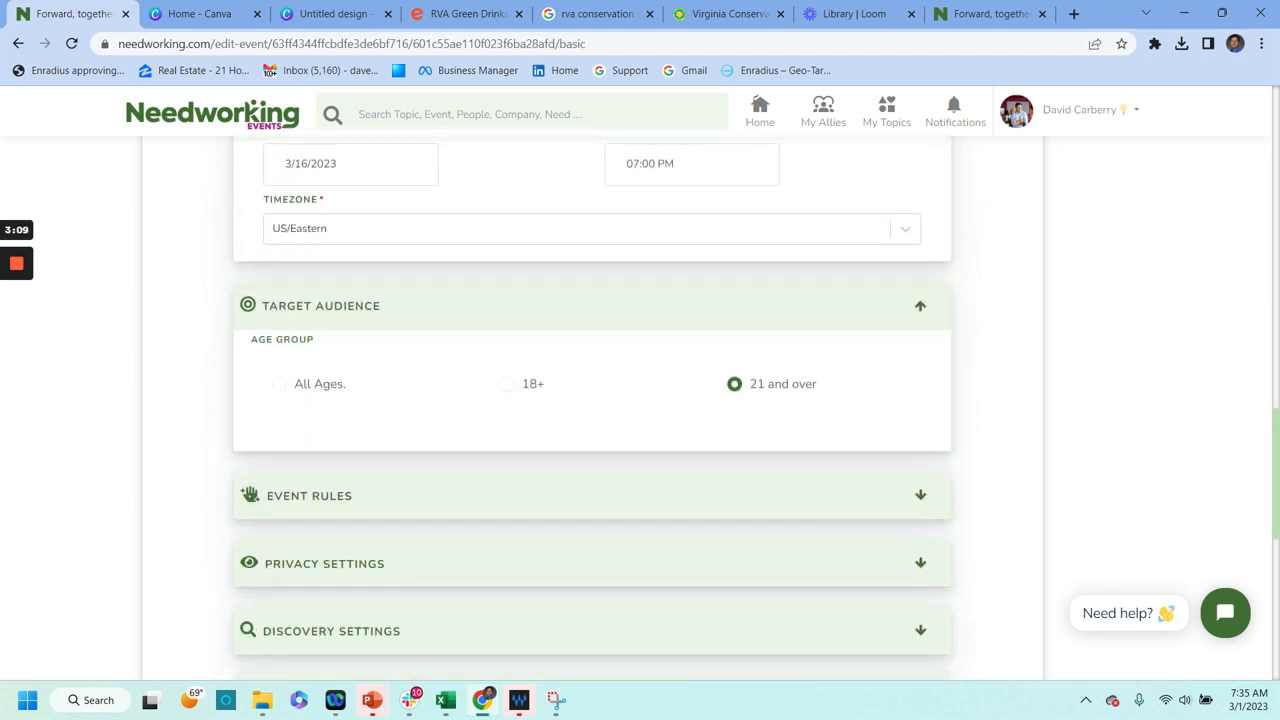
scroll(593, 410, "down", 1)
scroll(593, 410, "down", 1)
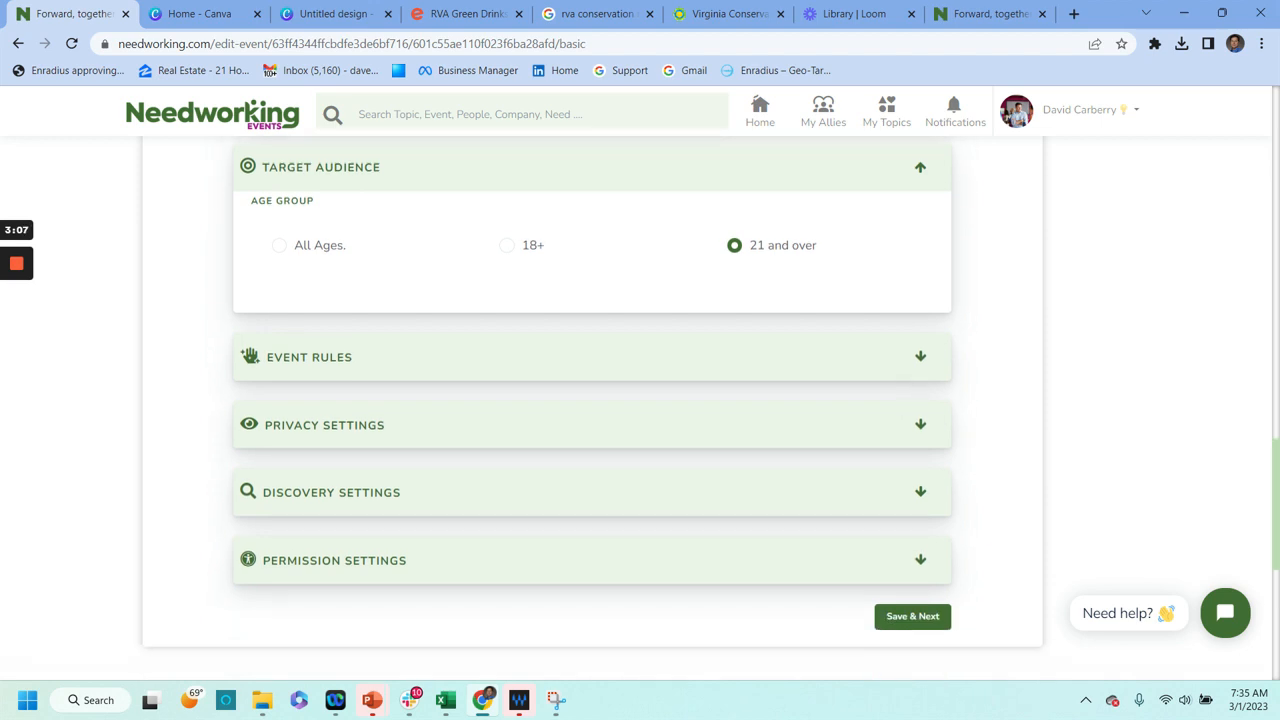
Expand the permission settings, then save the event info and continue to the Visuals stage.
left_click(920, 560)
scroll(592, 408, "down", 2)
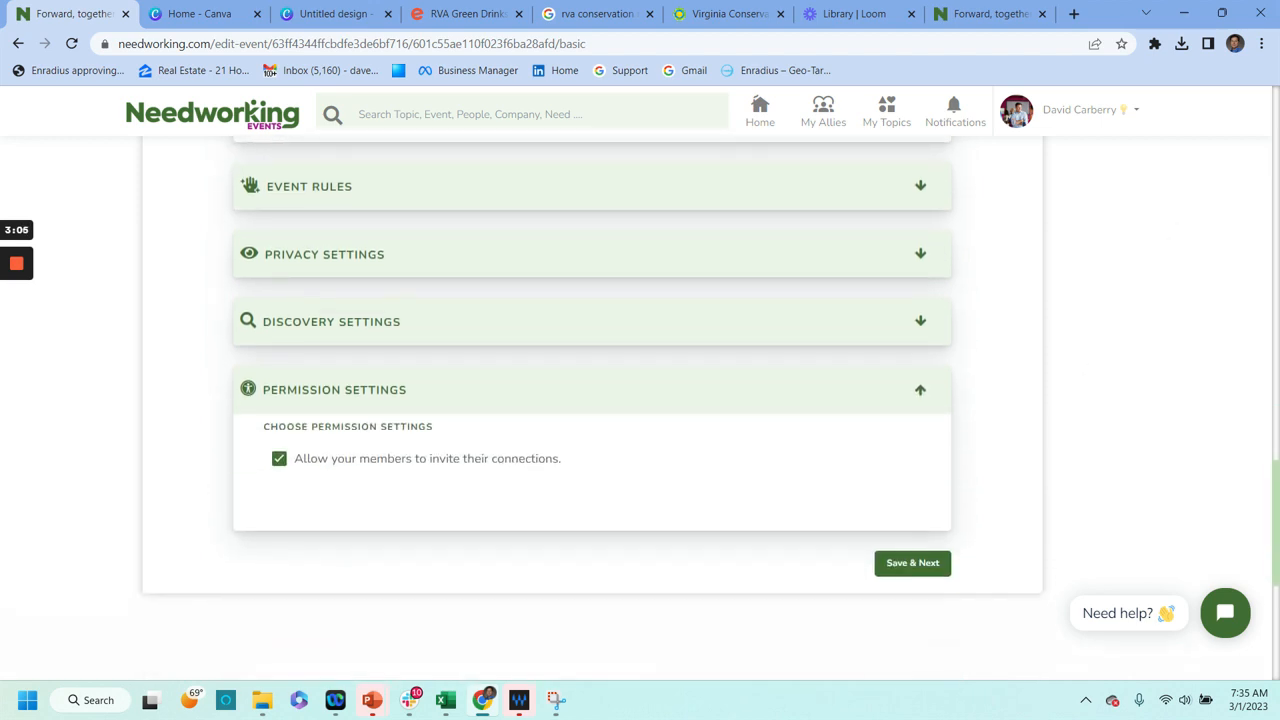
left_click(912, 562)
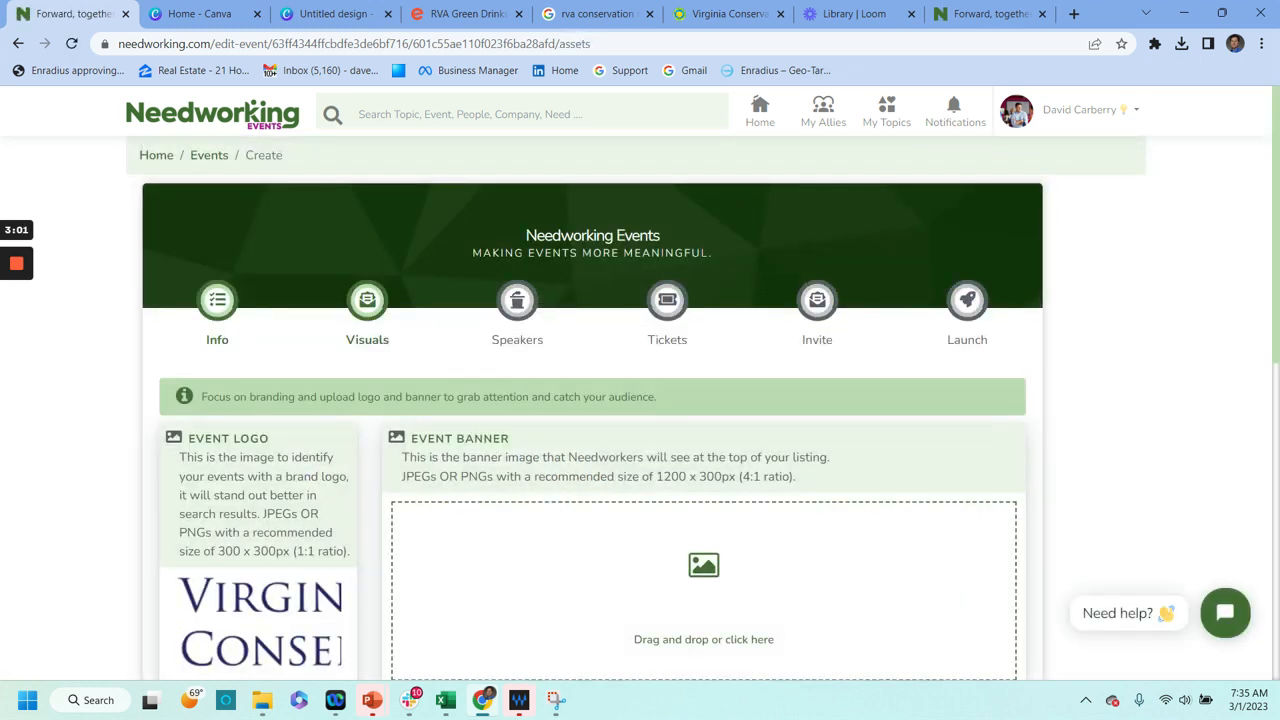
Upload Screenshot 2023-03-01 072400.jpg from Downloads as the event banner.
scroll(700, 417, "down", 1)
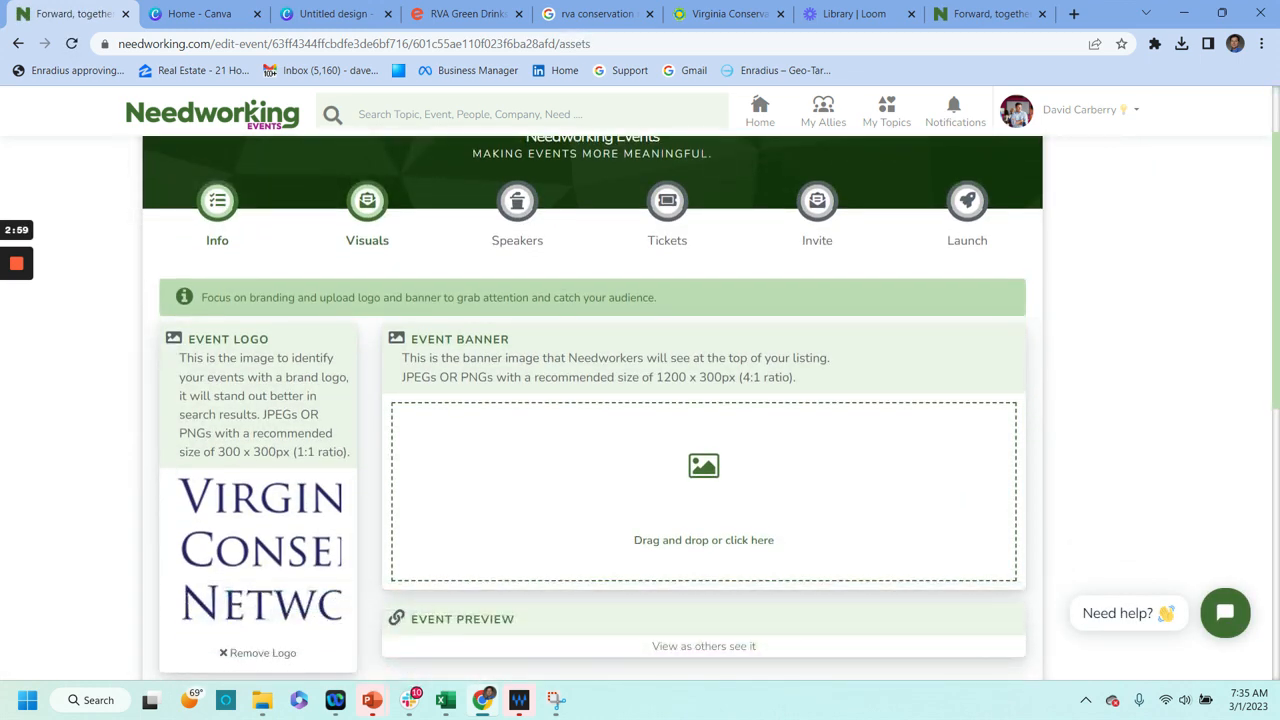
scroll(700, 417, "down", 1)
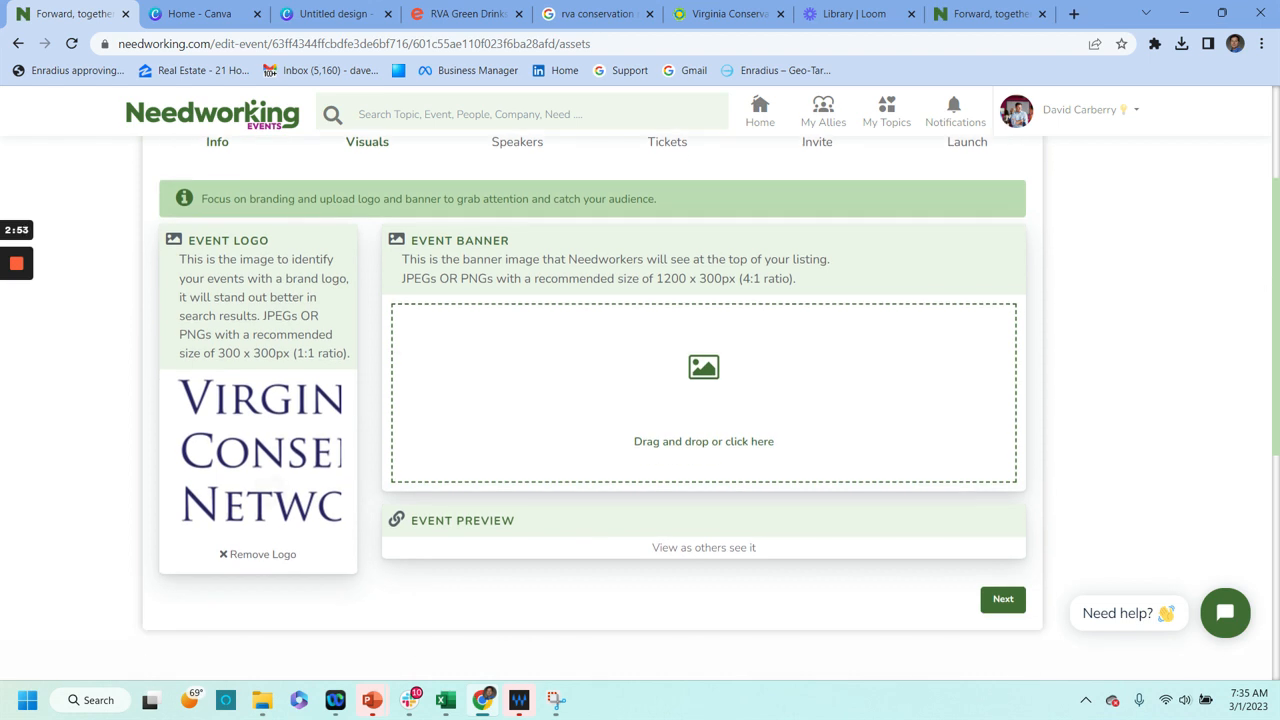
left_click(703, 418)
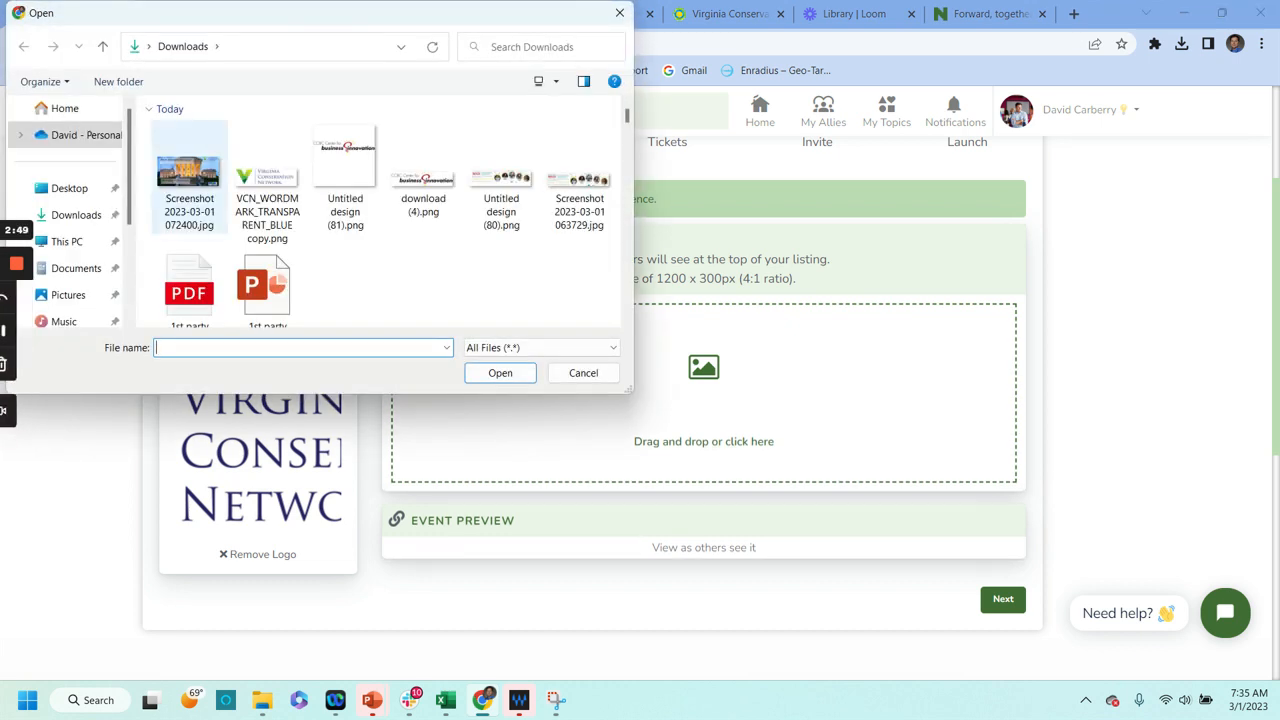
left_click(189, 175)
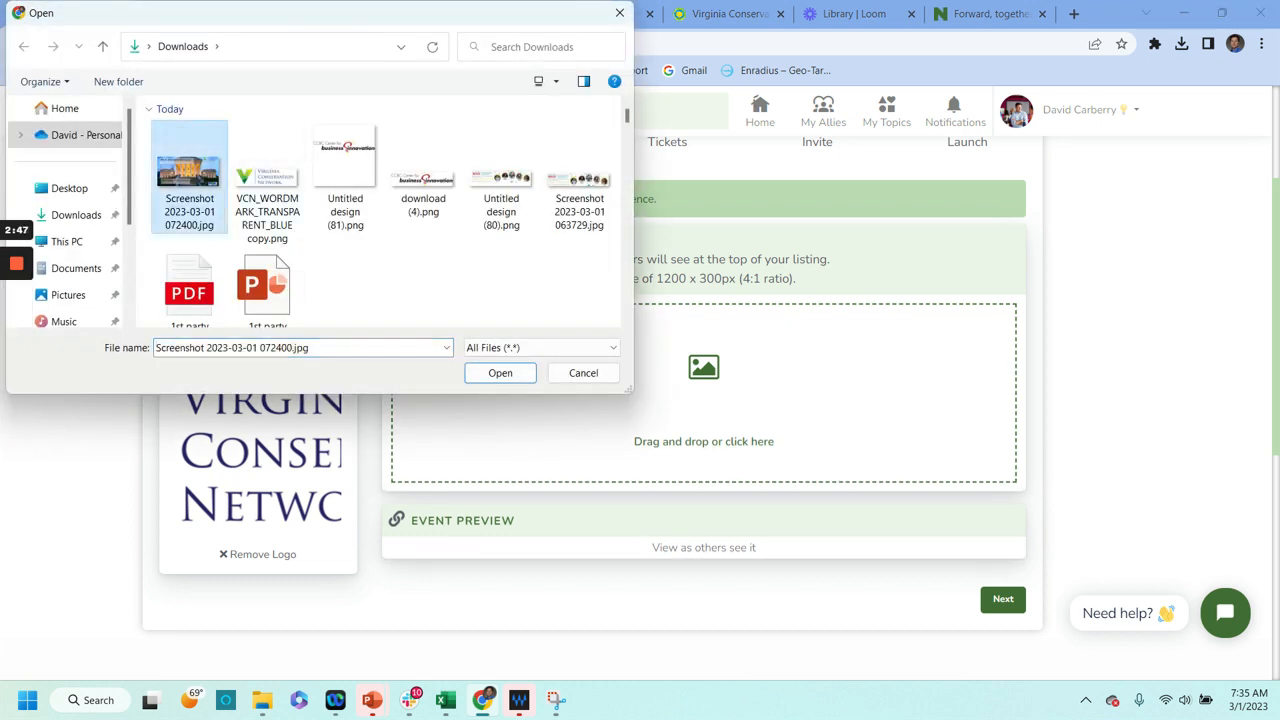
key("Return")
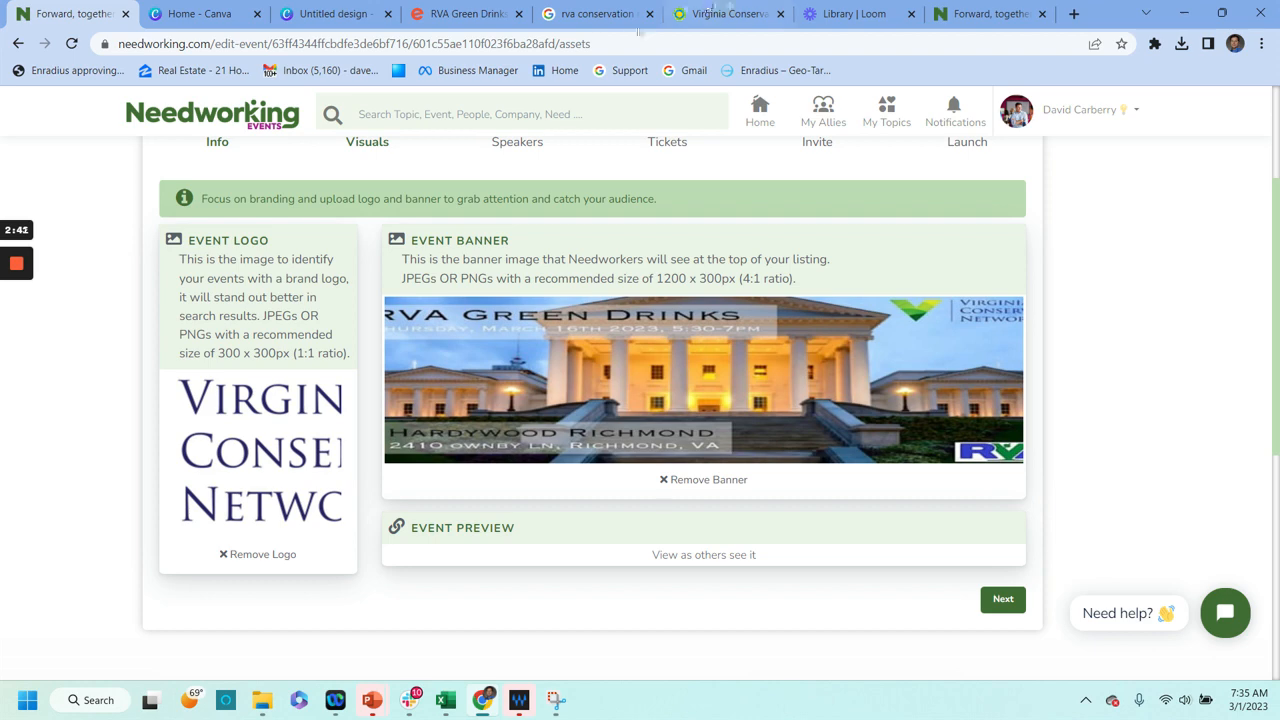
Switch to the blank 1200 x 300 px Canva design, add the uploaded RVA Green Drinks image and enlarge it to cover the canvas height on the right side.
left_click(335, 13)
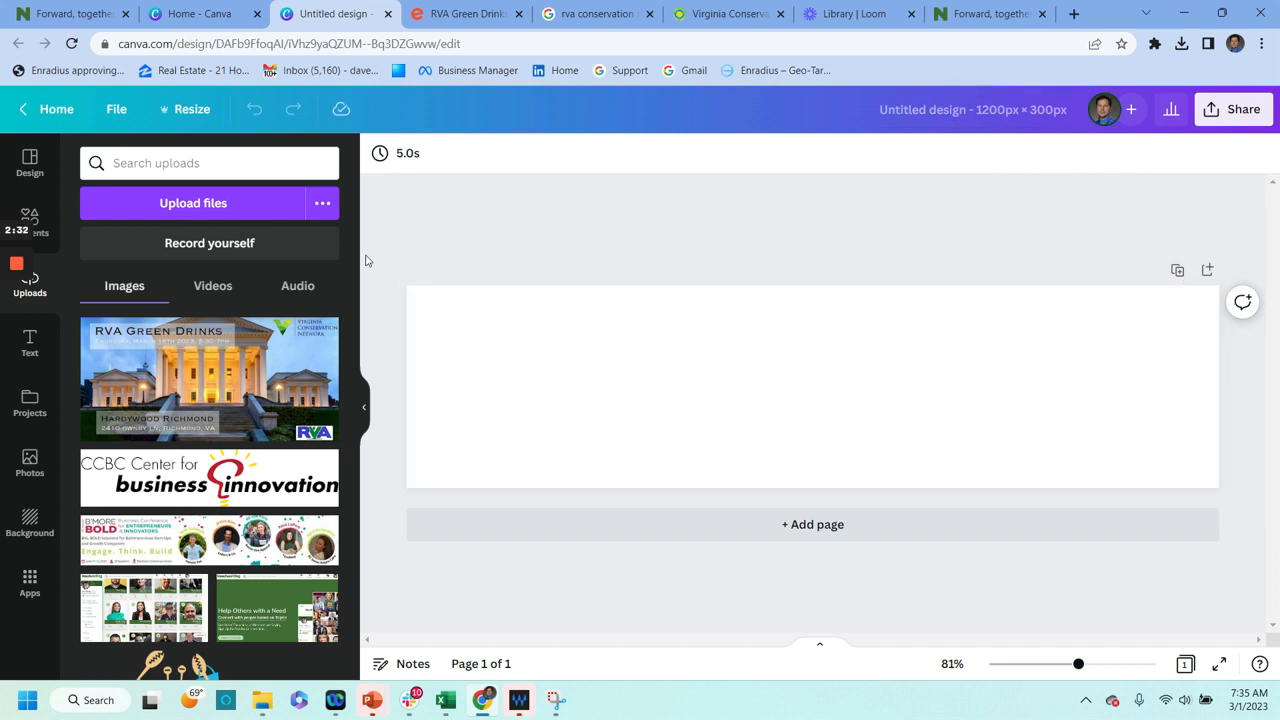
left_click(235, 398)
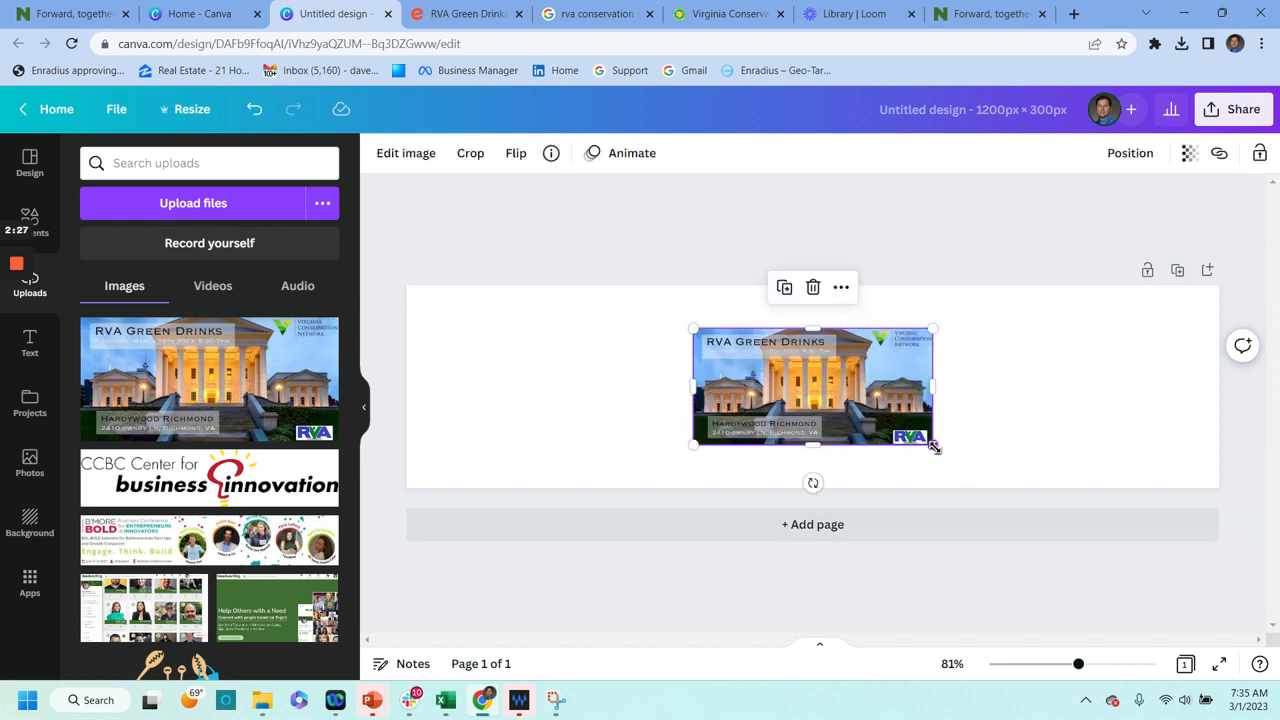
left_click_drag(932, 445, 1110, 515)
left_click_drag(940, 447, 1032, 407)
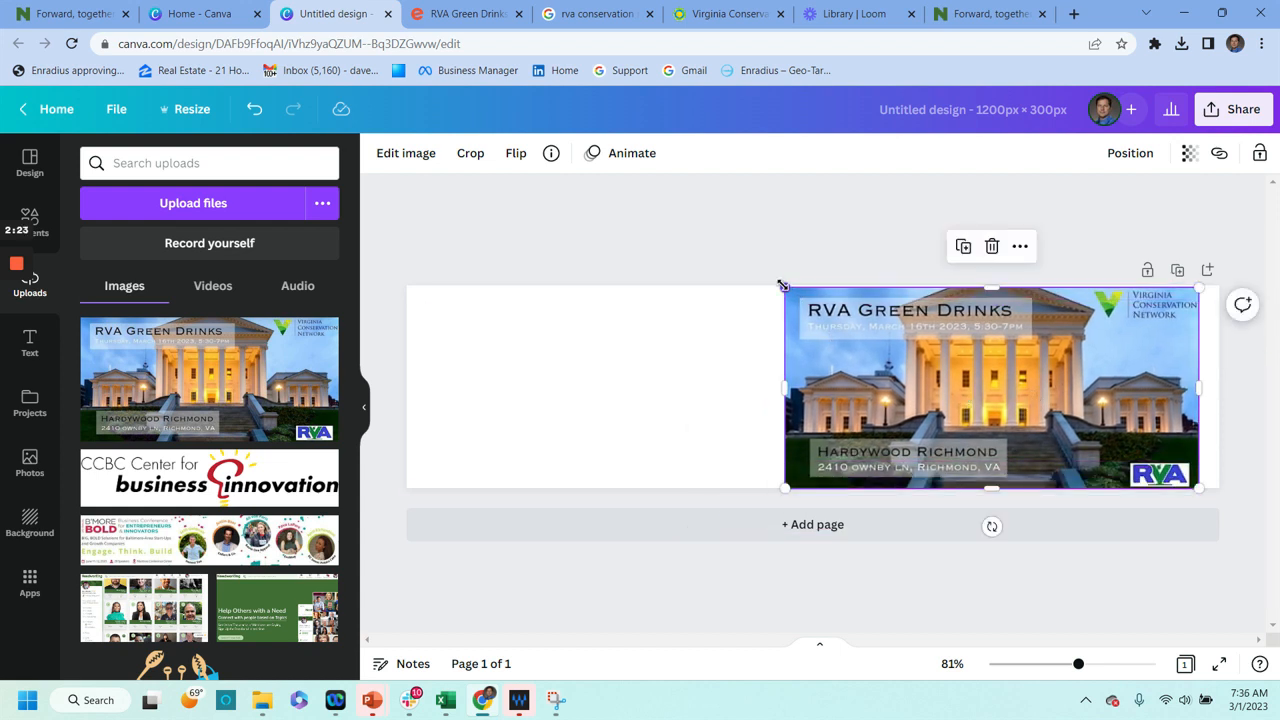
left_click_drag(783, 289, 757, 285)
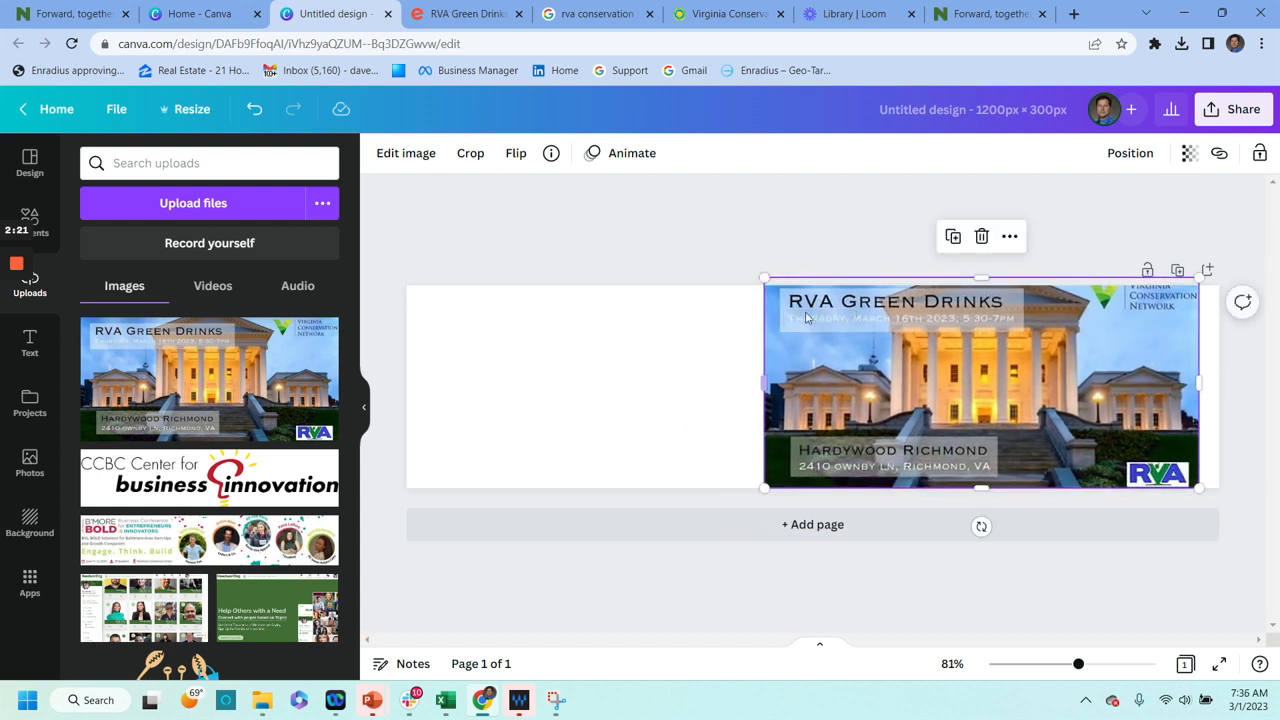
left_click_drag(832, 370, 822, 367)
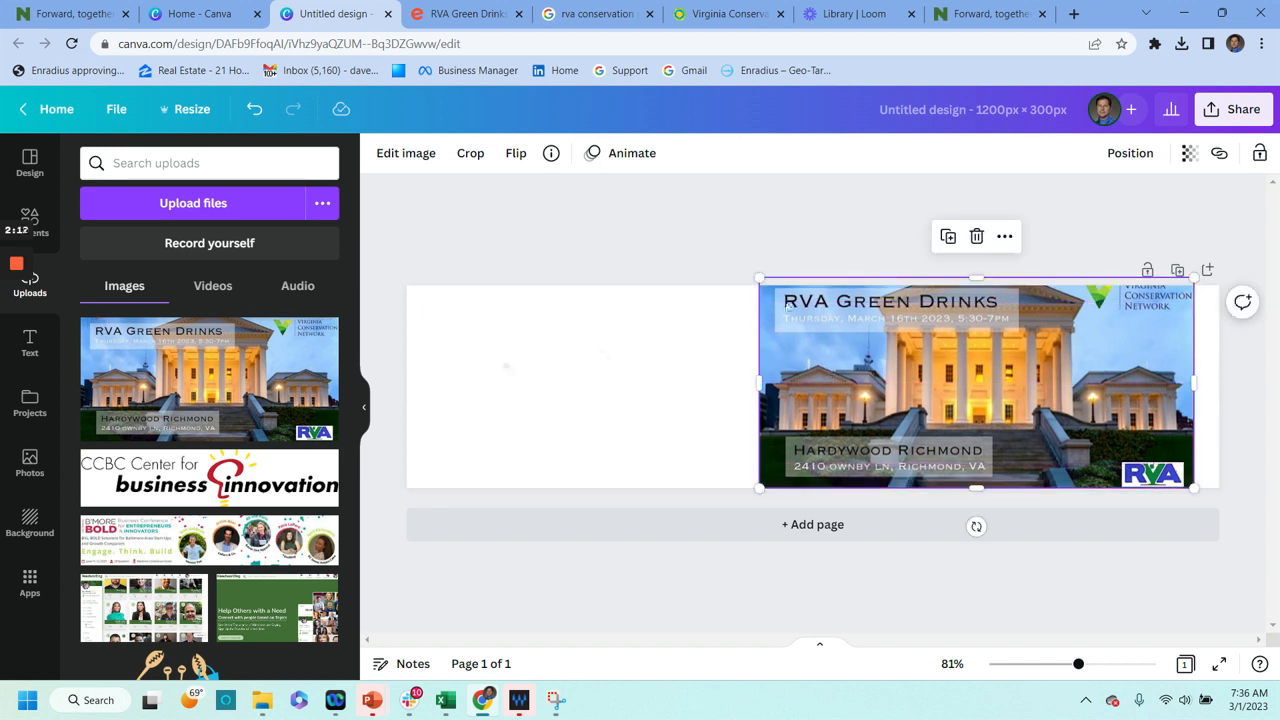
Download the Canva banner design as a PNG file.
left_click(1216, 112)
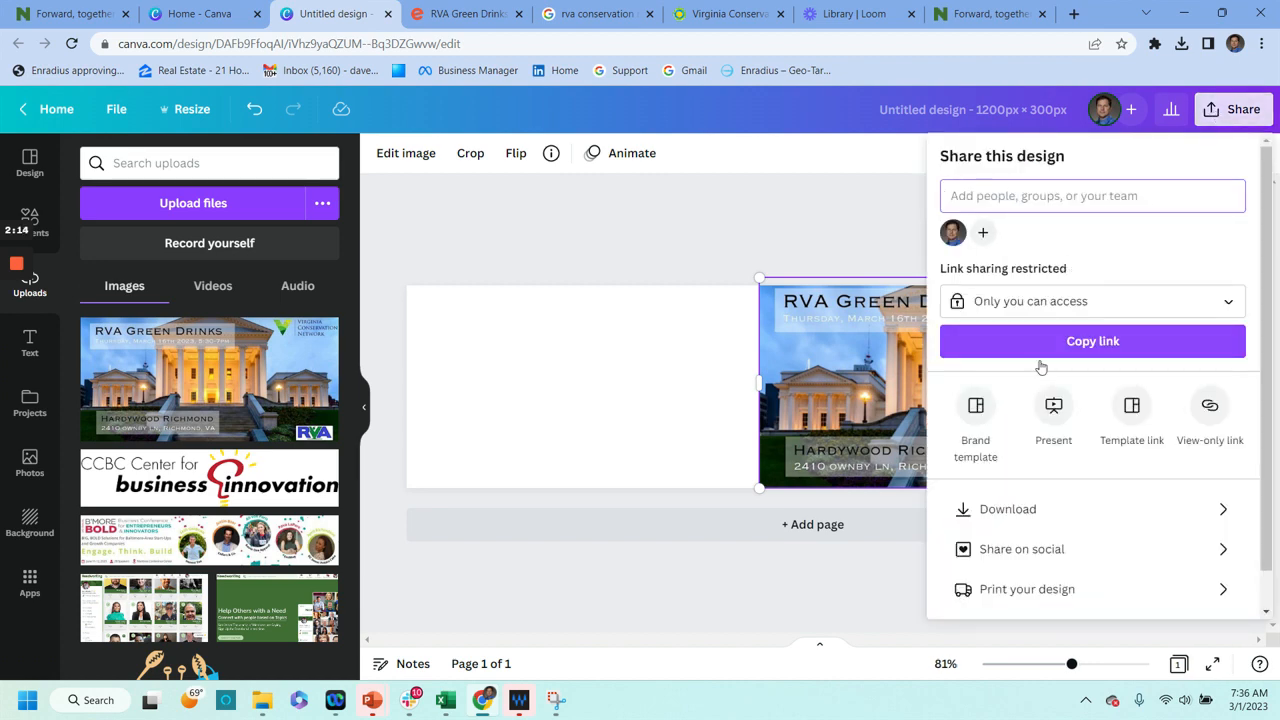
left_click(1020, 510)
left_click(1070, 424)
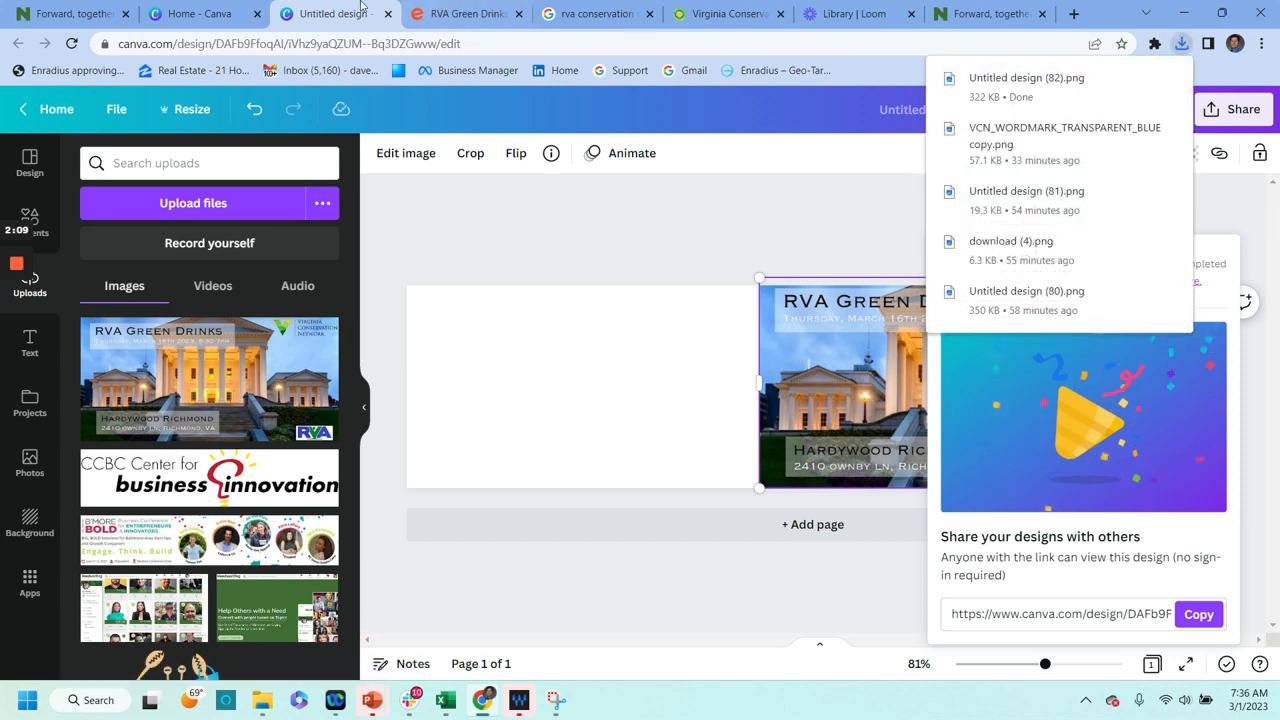
Return to the Needworking event's visuals and replace the banner with Untitled design (82).png.
left_click(984, 9)
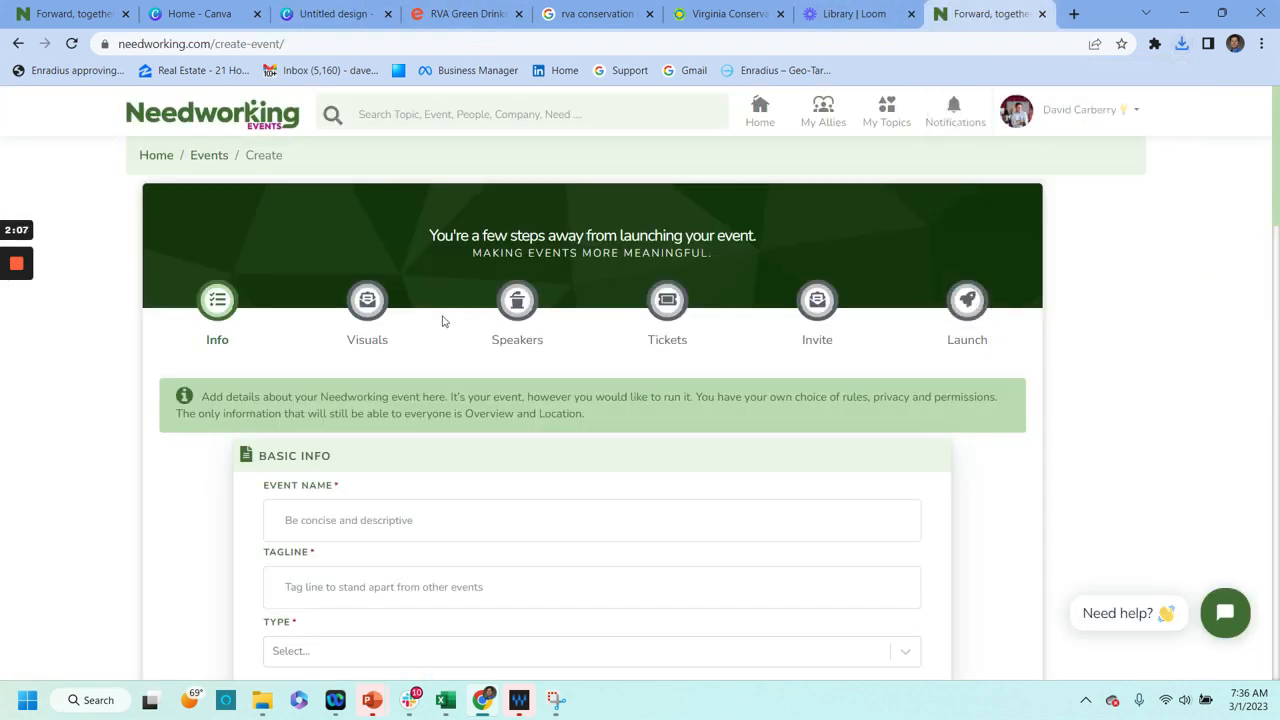
left_click(68, 10)
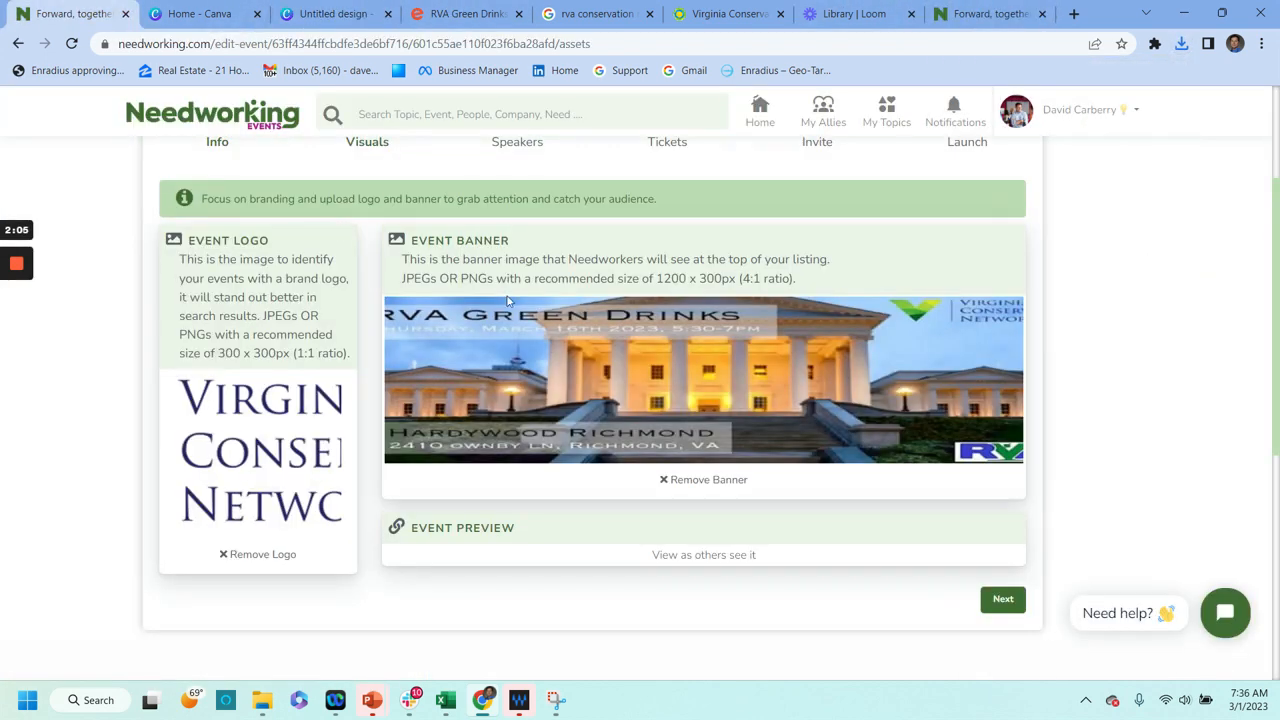
left_click(712, 479)
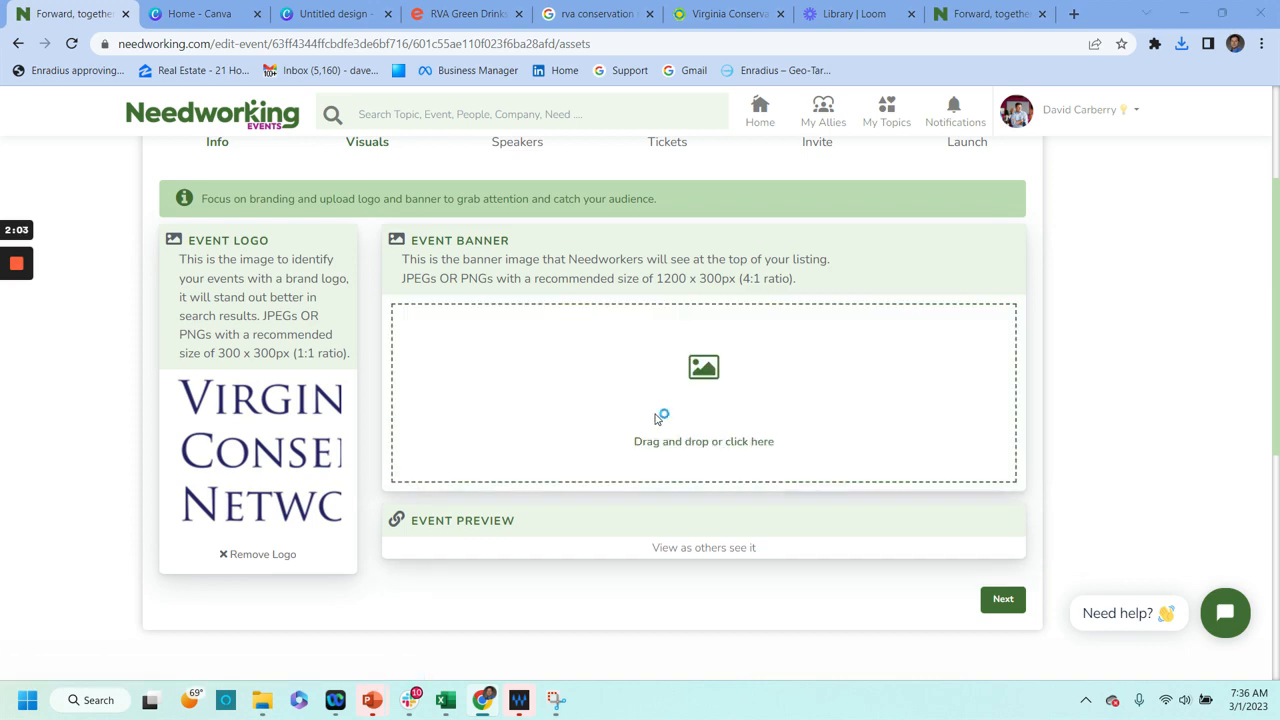
left_click(660, 415)
double_click(177, 198)
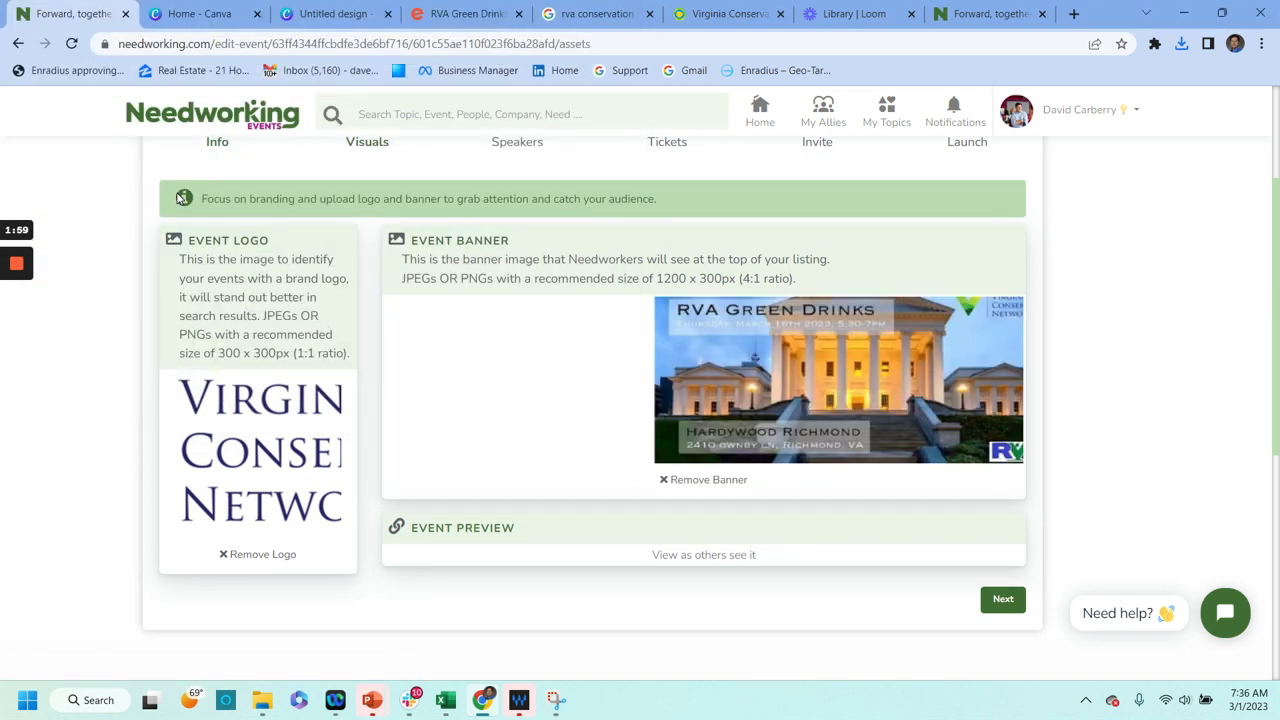
Remove the event logo and dismiss the file selection for a replacement.
left_click(263, 554)
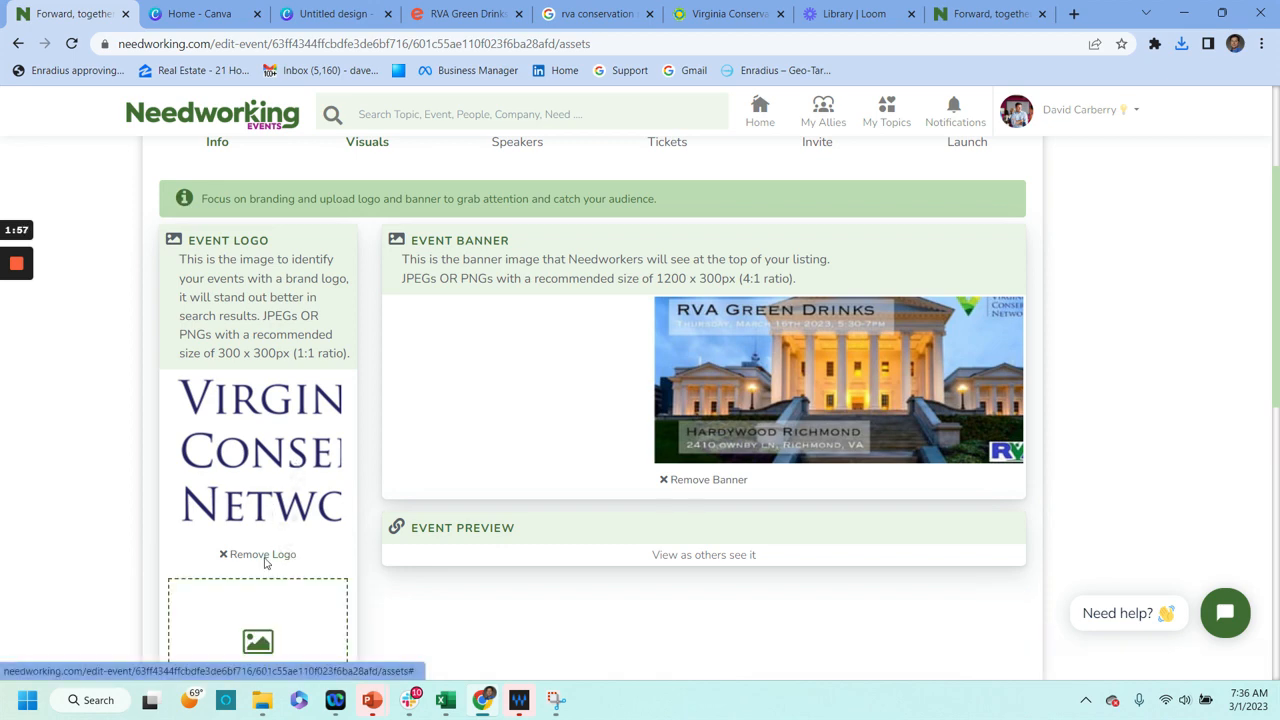
left_click(253, 496)
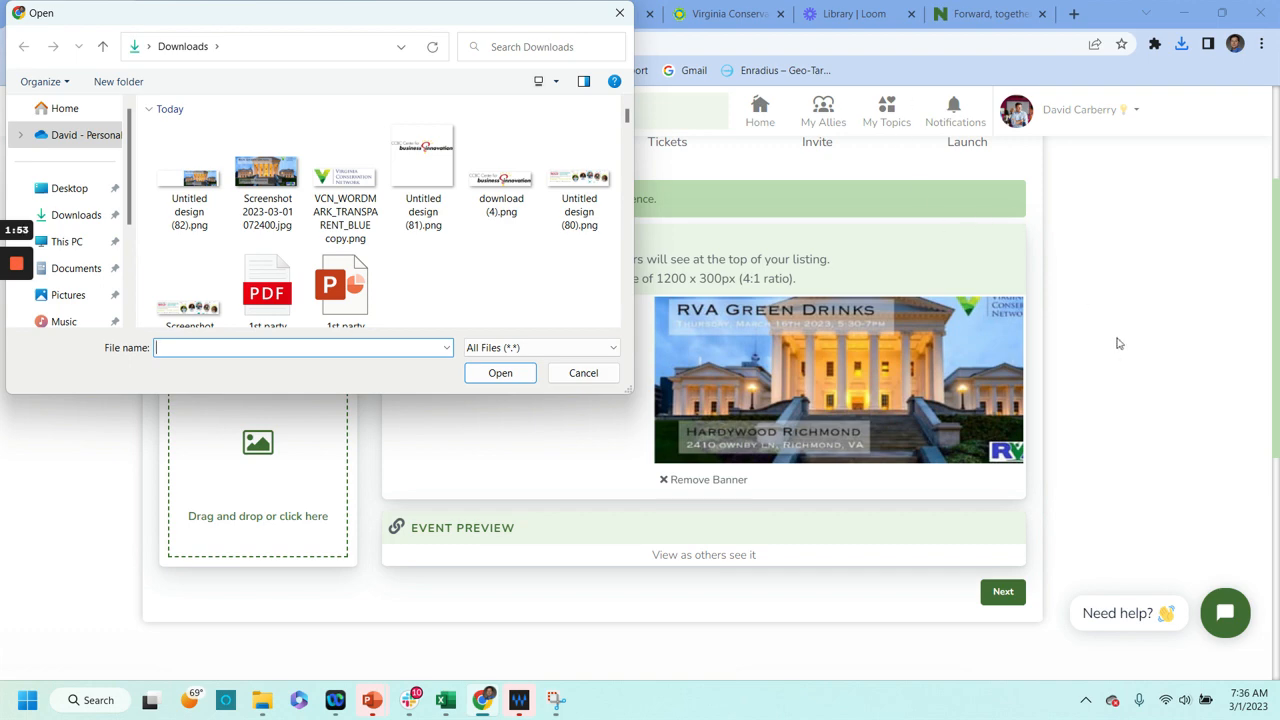
left_click(619, 13)
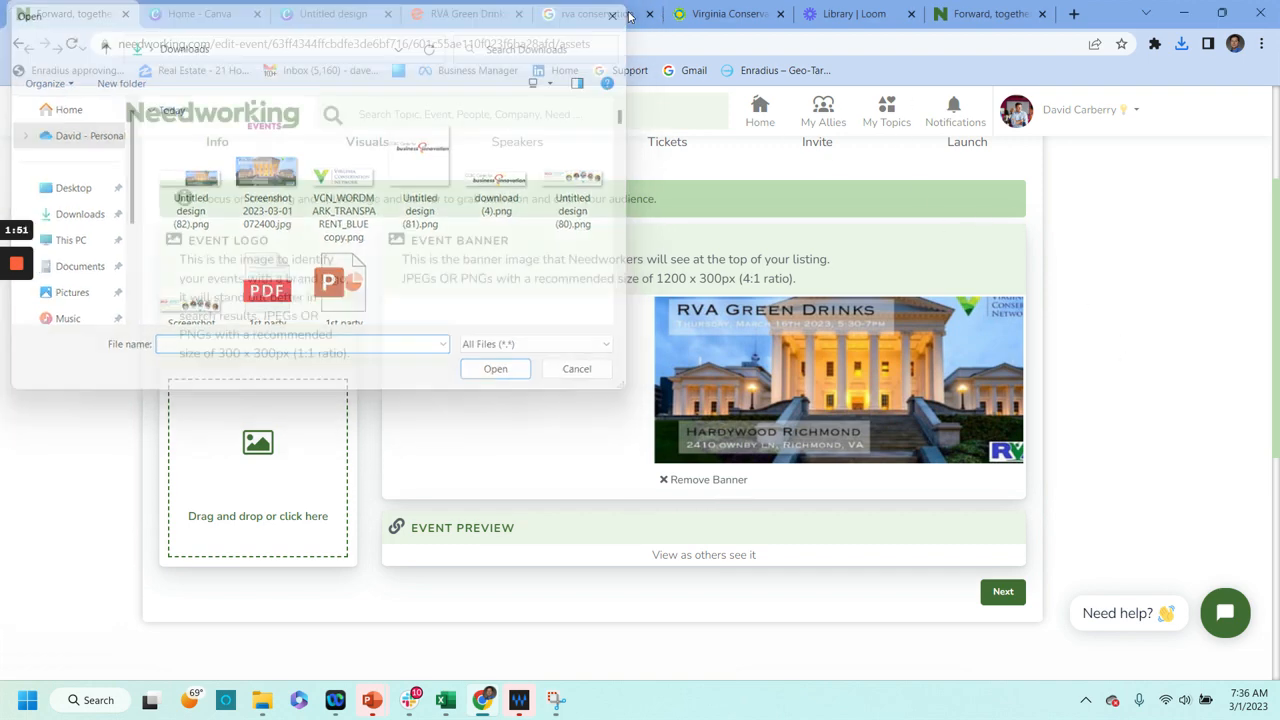
left_click(342, 8)
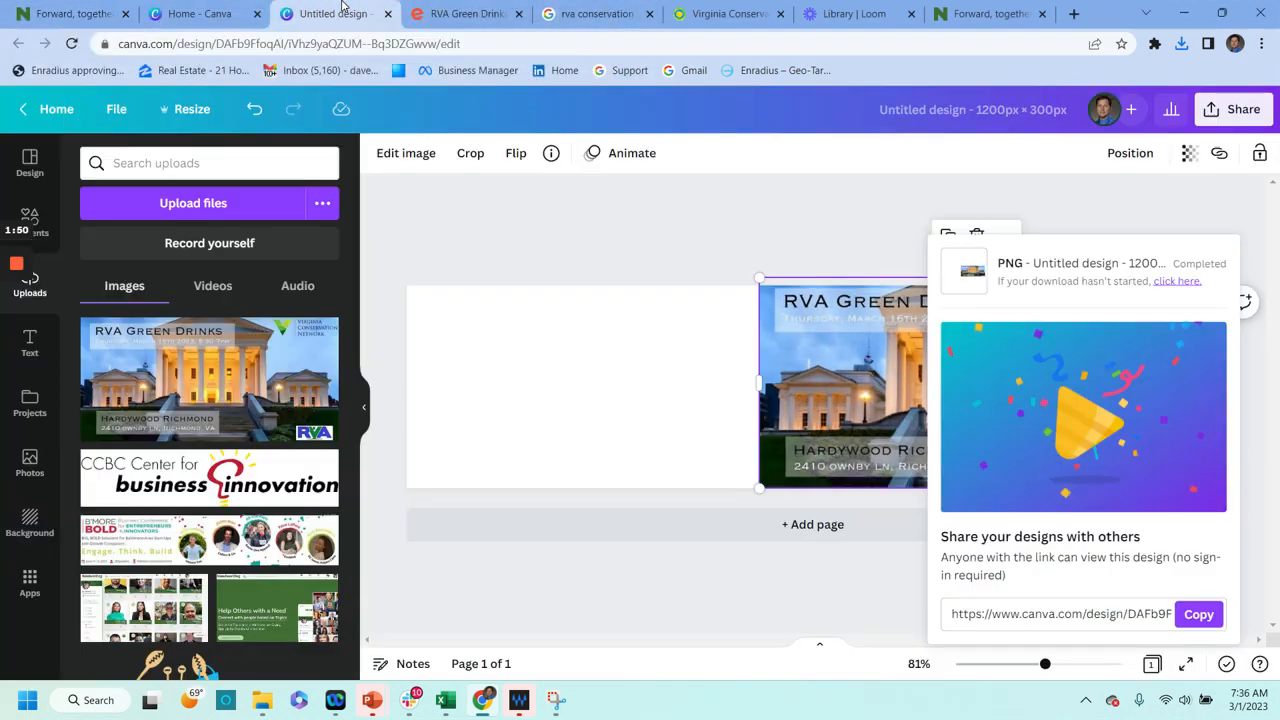
left_click(239, 8)
left_click(356, 12)
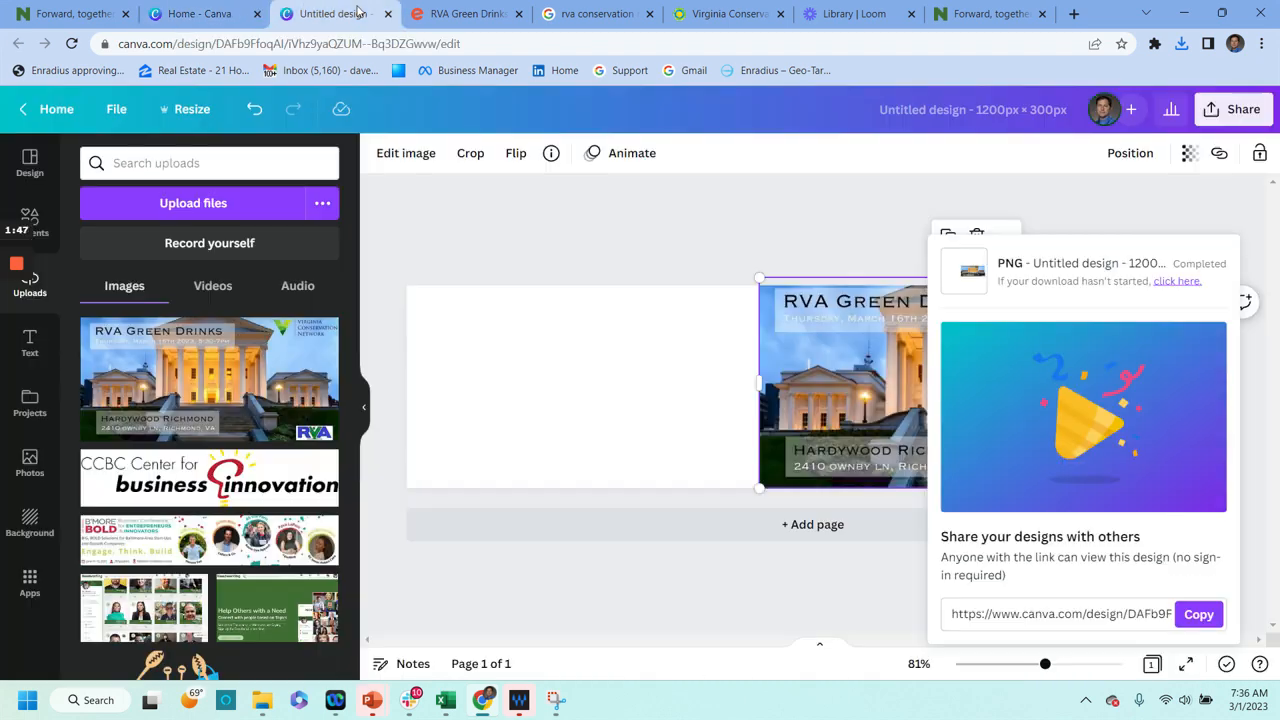
left_click(40, 8)
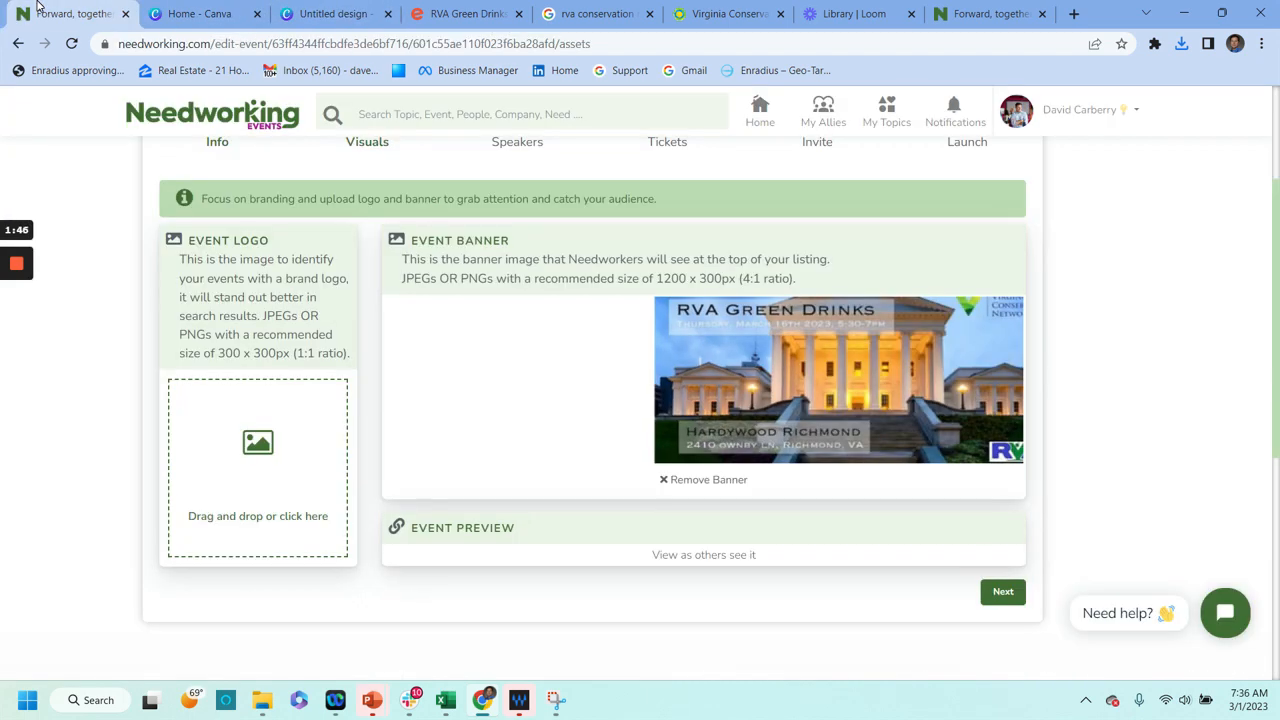
Continue to the Speakers stage and try filtering the contacts with "al" and "ala".
left_click(1003, 591)
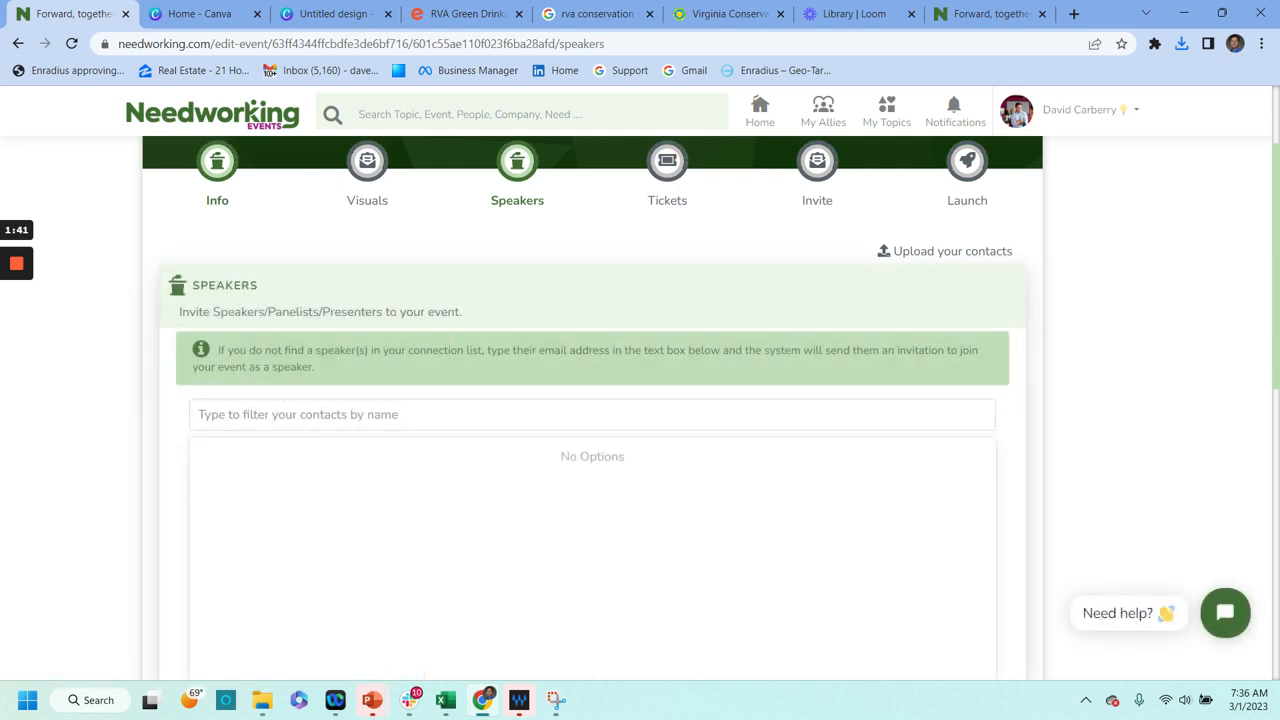
left_click(392, 415)
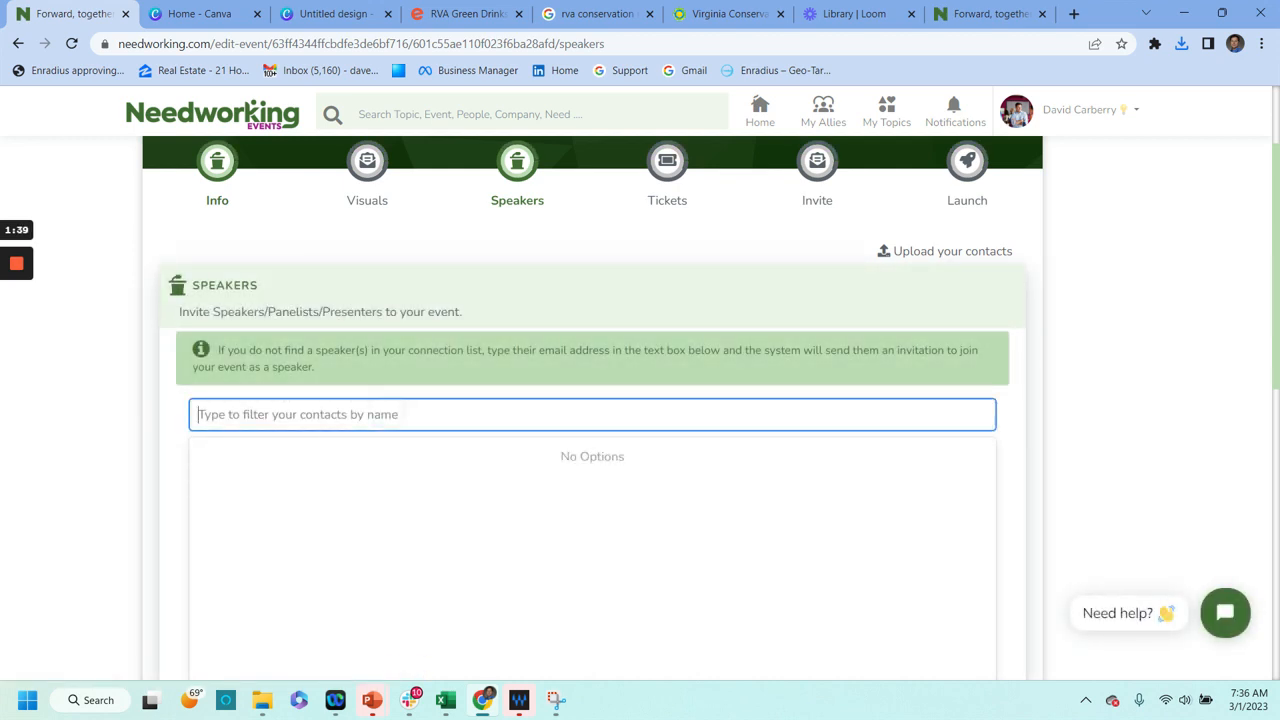
type("al")
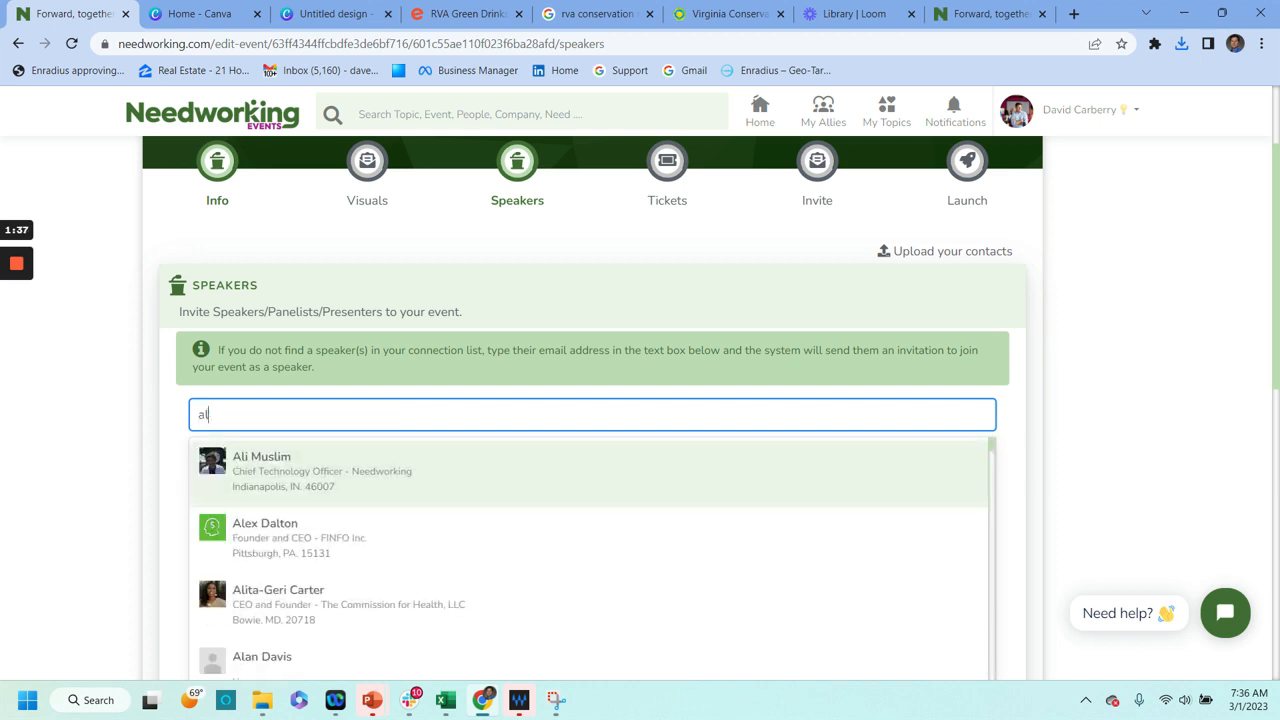
type("a")
scroll(392, 415, "down", 2)
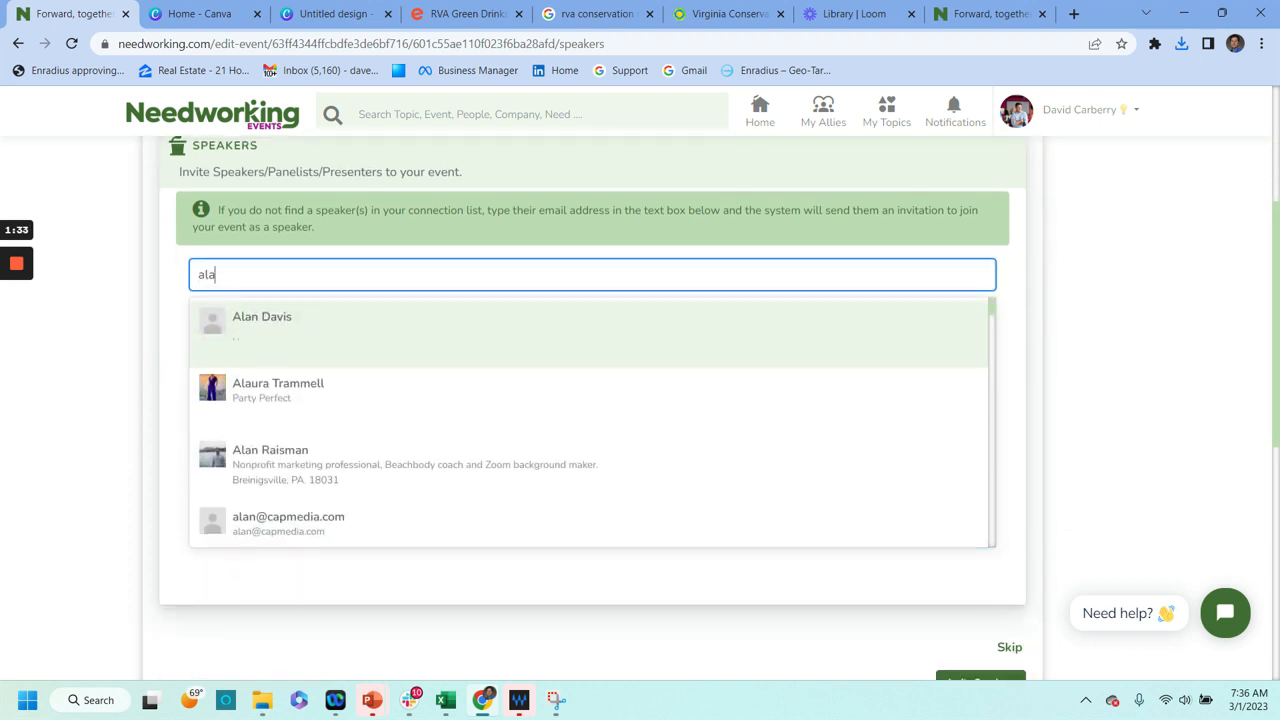
key("BackSpace")
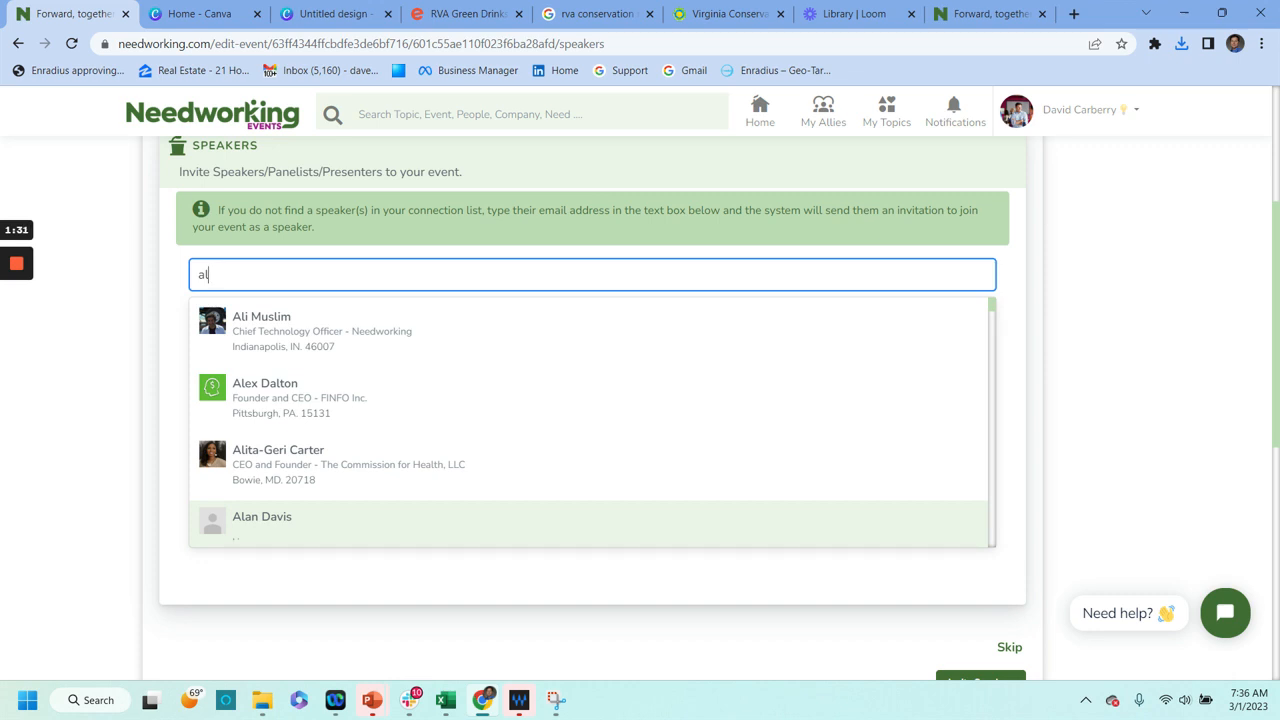
Skip inviting speakers and enable the embedded Eventbrite checkout in the event's ticket settings.
scroll(592, 400, "down", 1)
left_click(1014, 549)
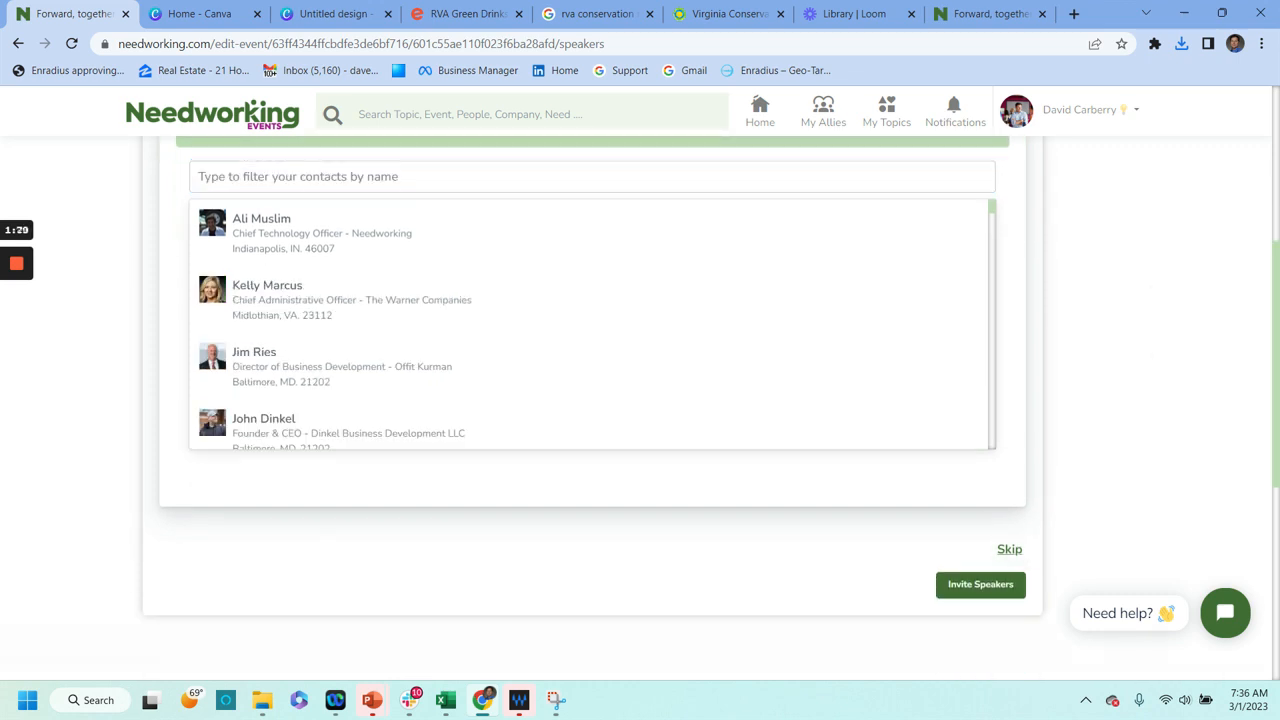
scroll(820, 592, "down", 2)
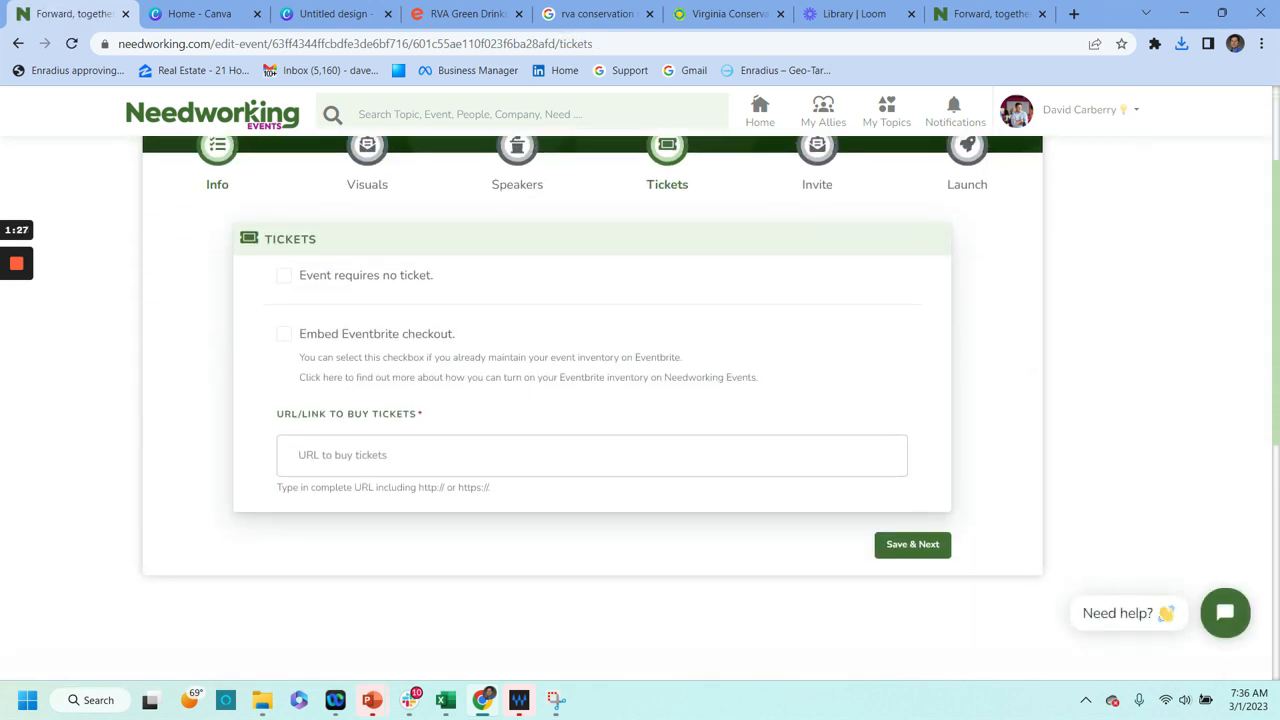
left_click(284, 333)
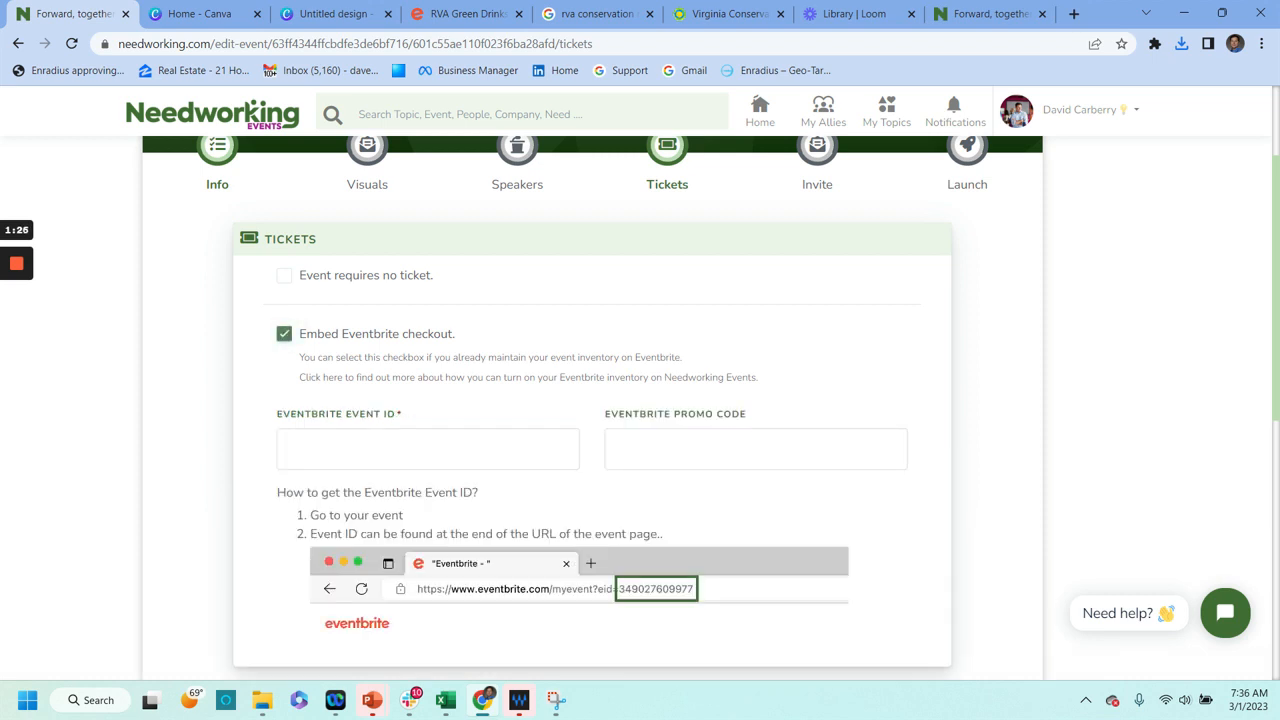
left_click(471, 13)
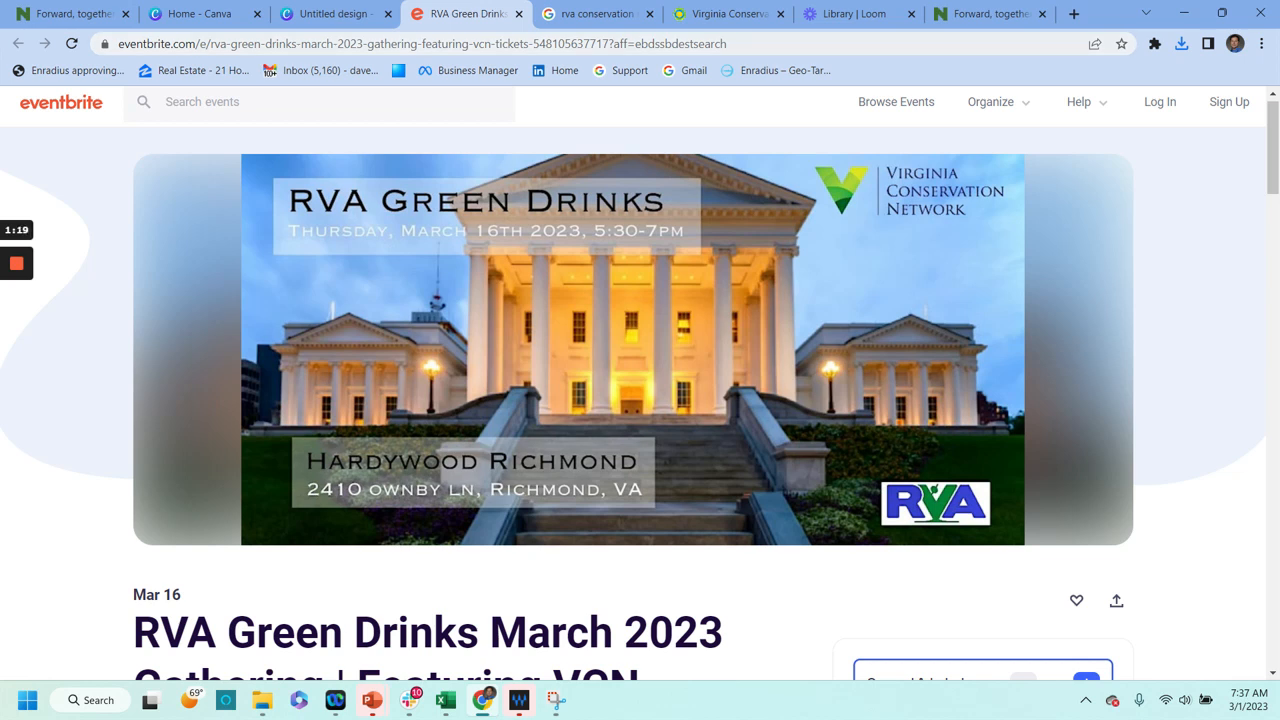
left_click_drag(609, 44, 533, 44)
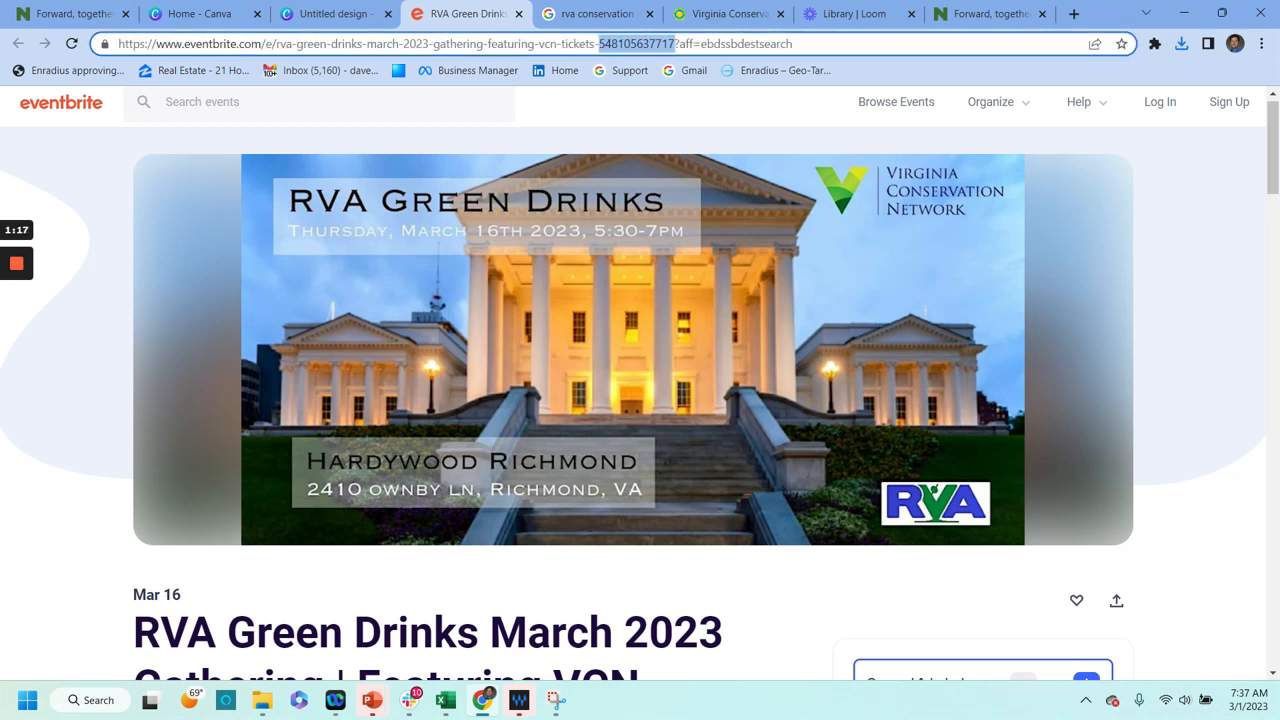
right_click(625, 50)
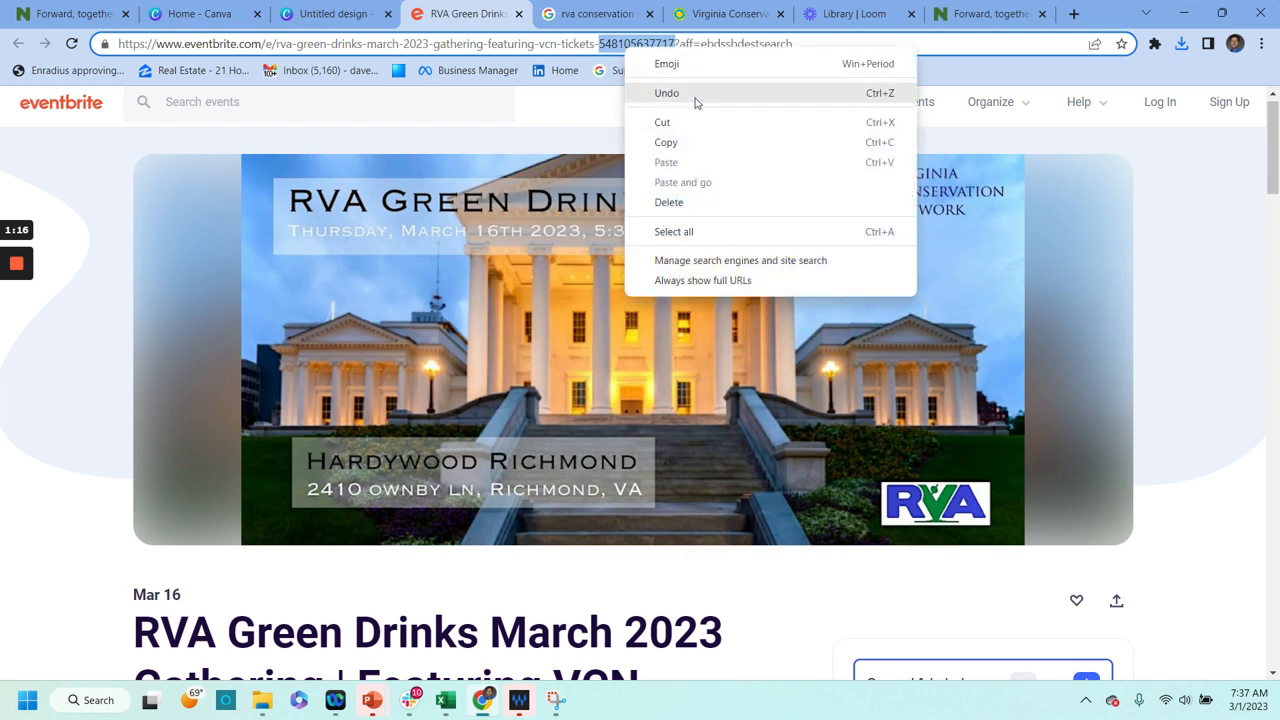
left_click(700, 146)
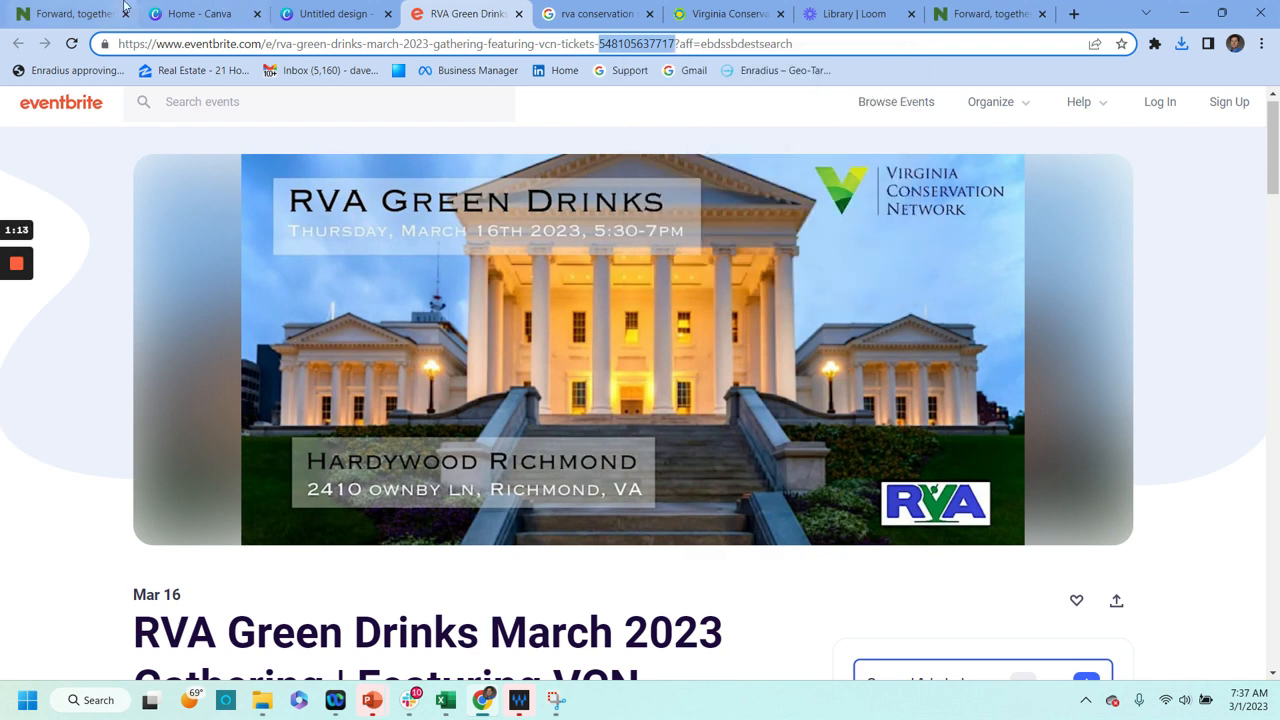
left_click(77, 26)
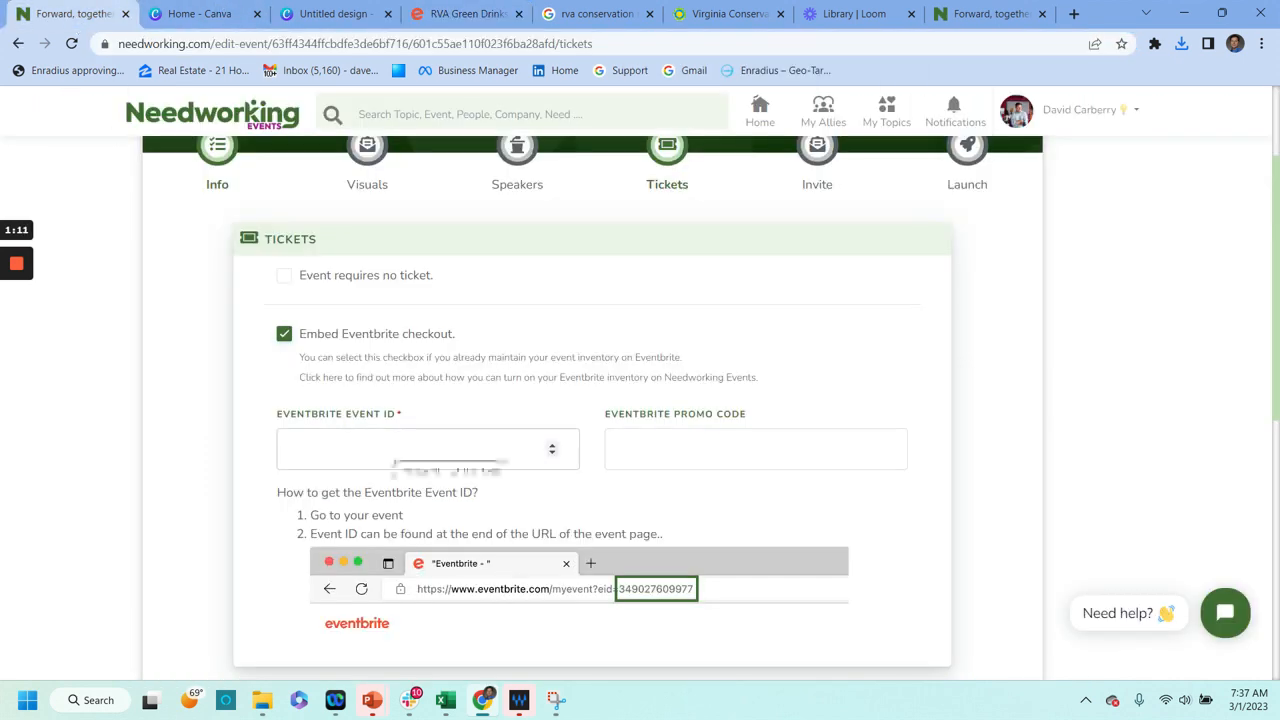
left_click(548, 449)
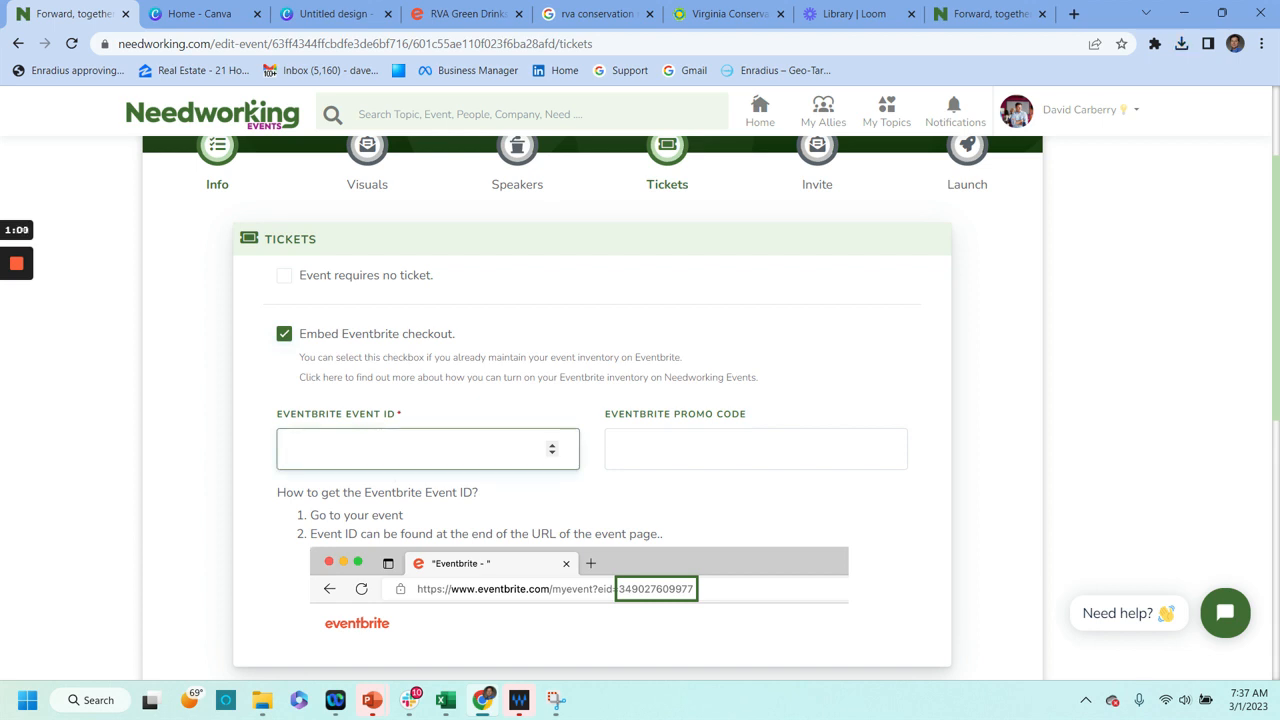
key("ctrl+v")
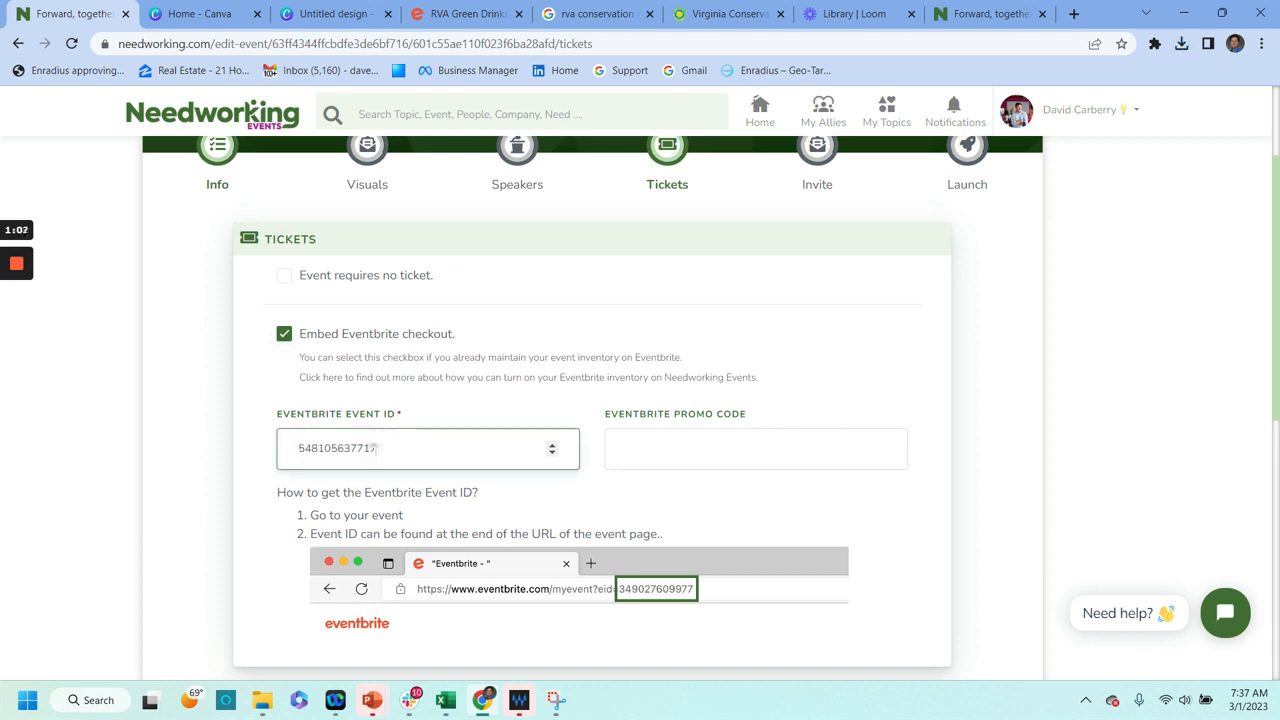
scroll(377, 448, "down", 2)
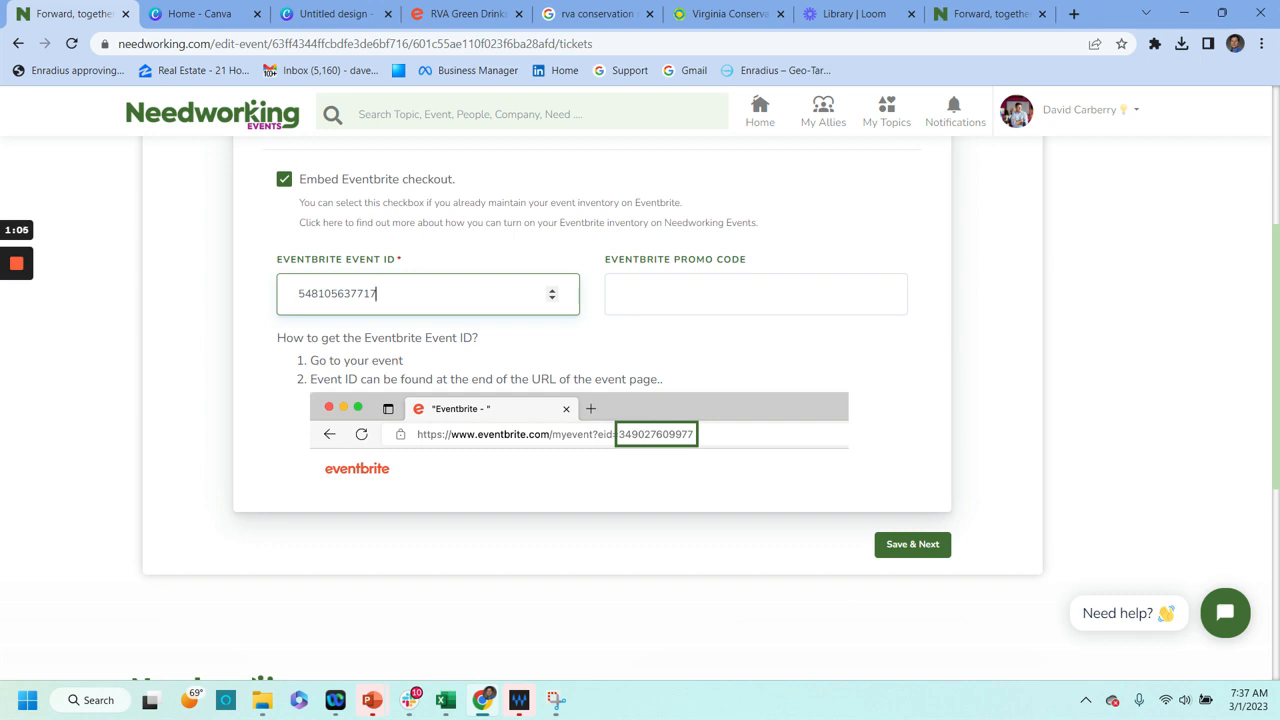
left_click(912, 544)
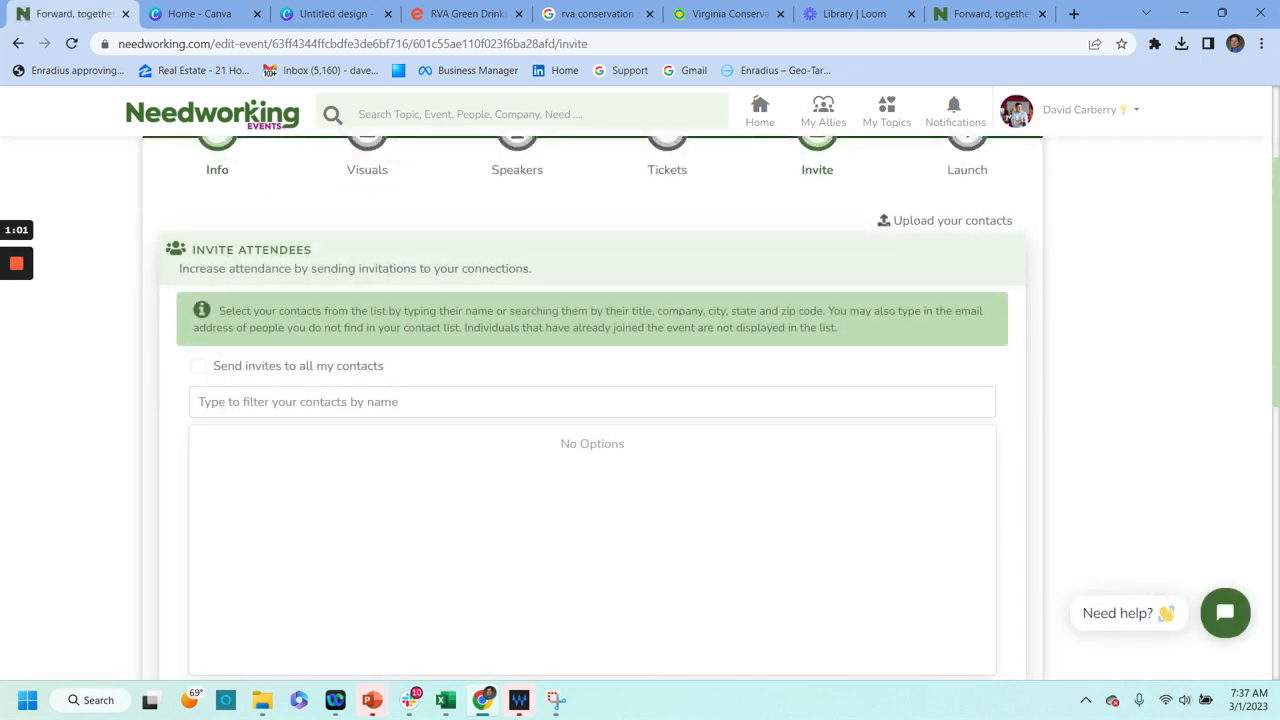
scroll(592, 400, "down", 1)
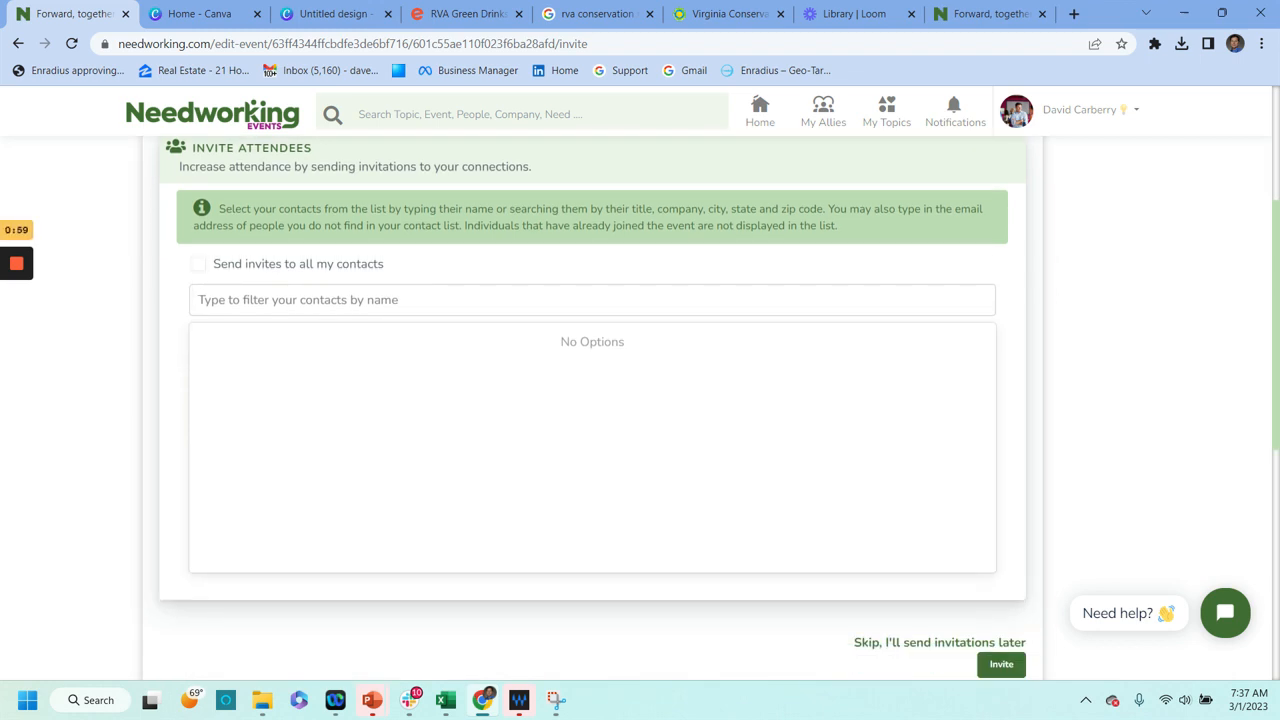
left_click(198, 264)
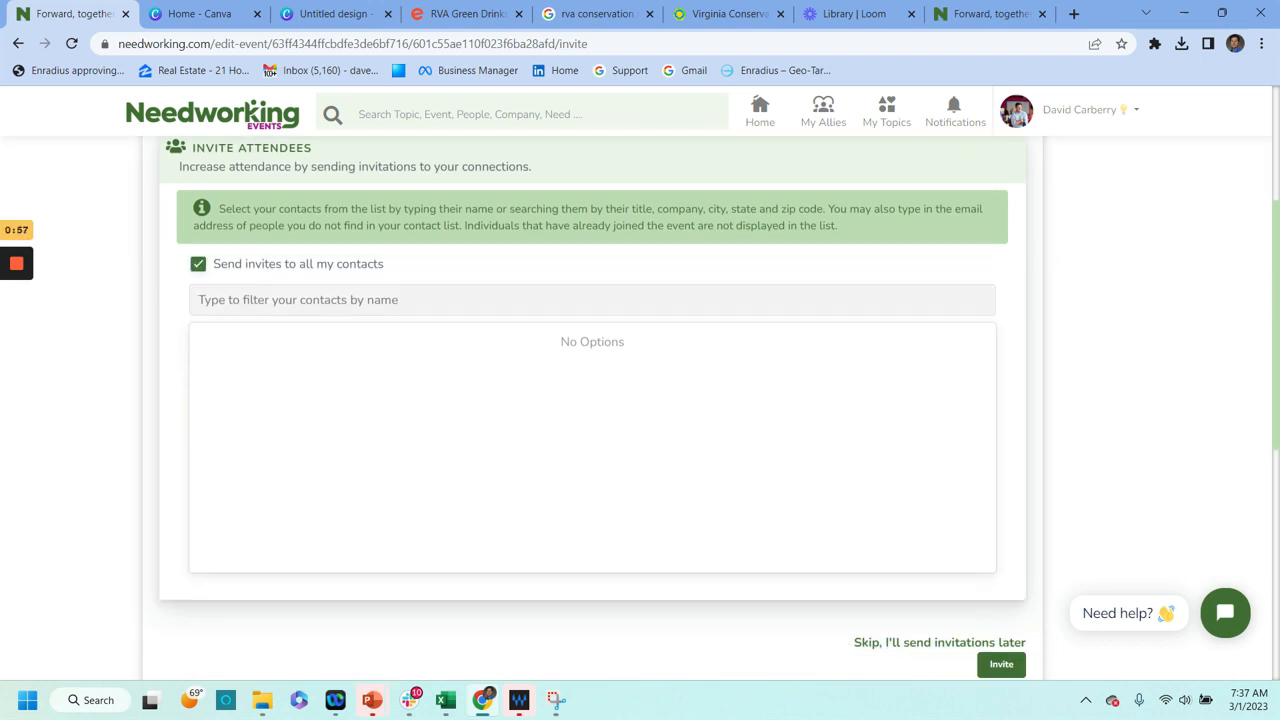
left_click(198, 264)
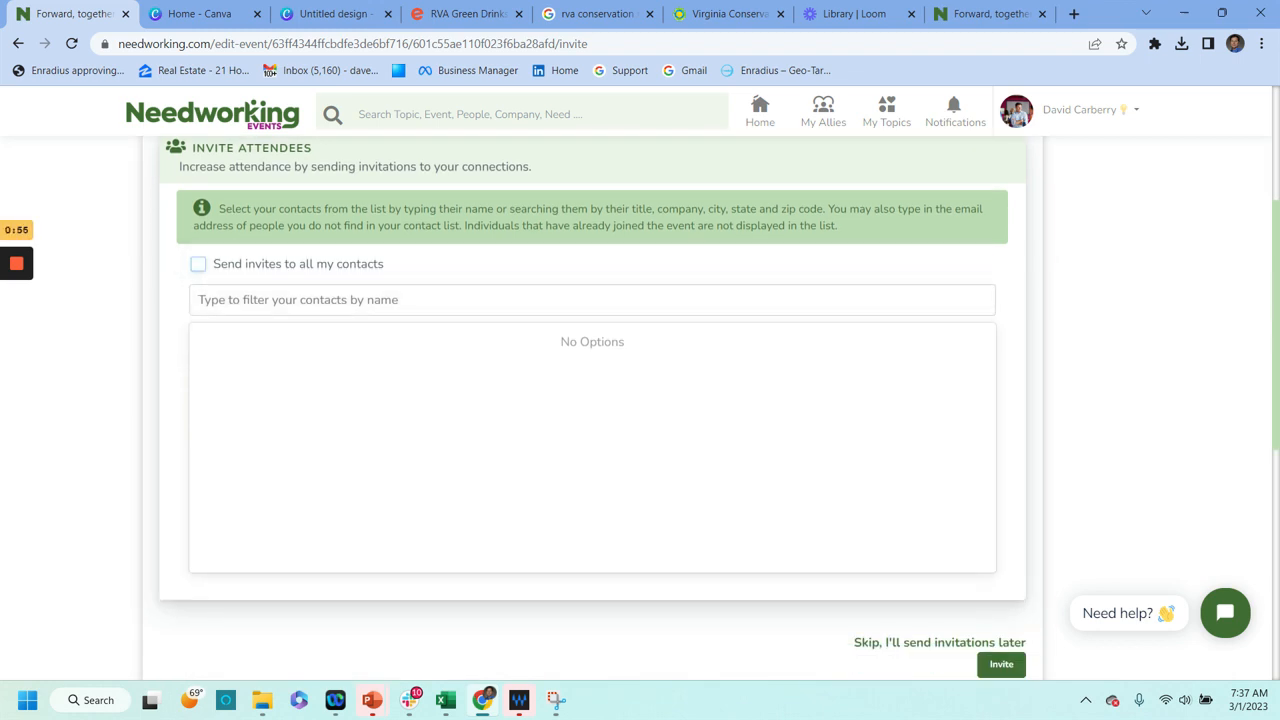
Skip sending invitations to attendees and launch the event.
scroll(592, 400, "up", 1)
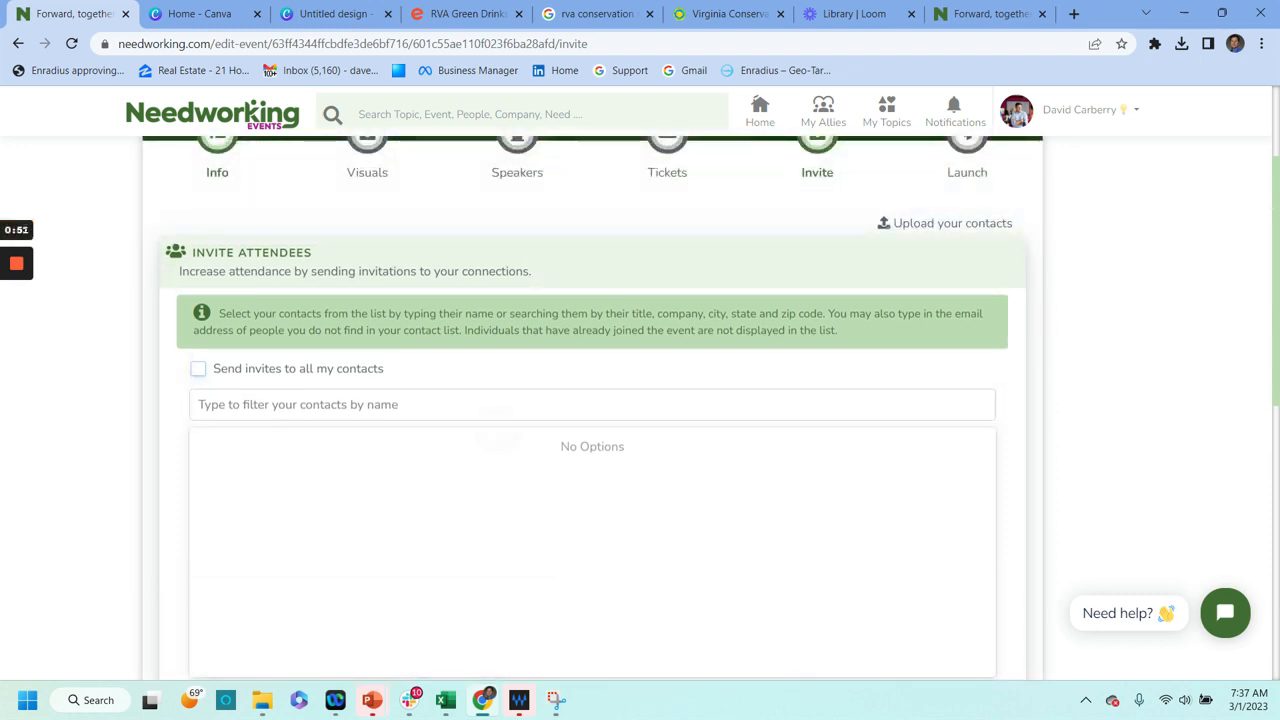
scroll(592, 400, "down", 1)
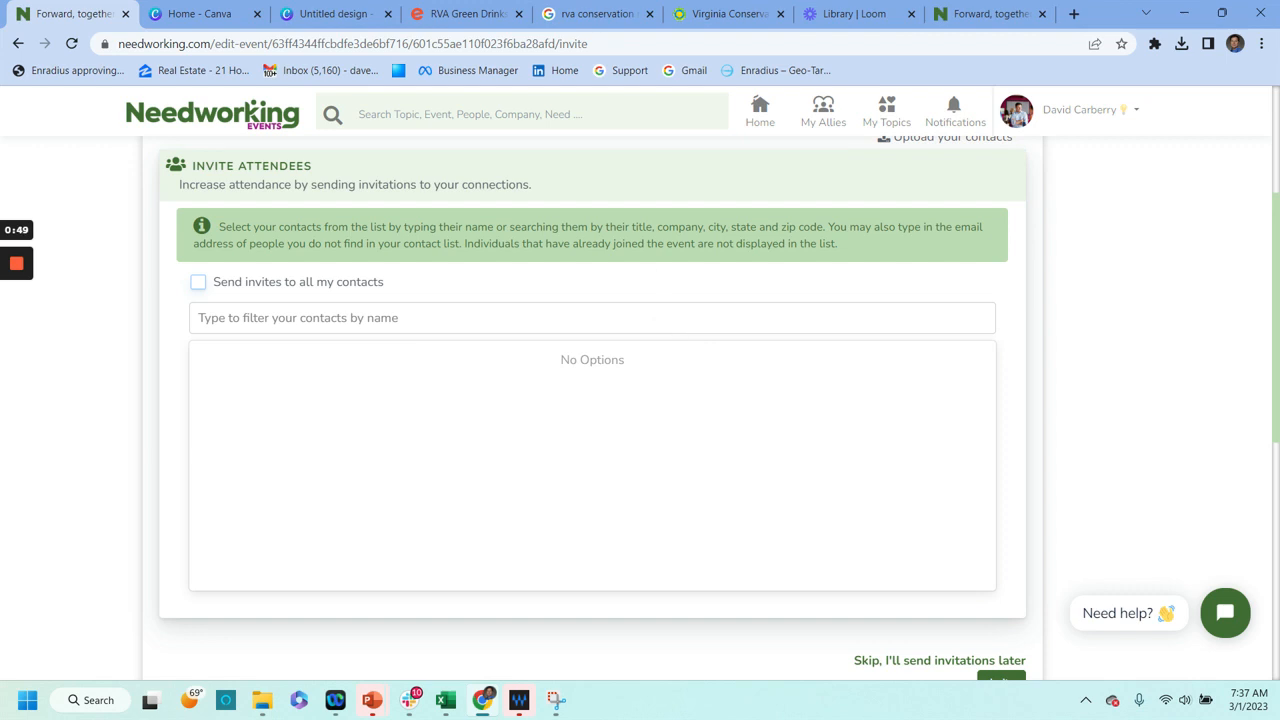
left_click(870, 658)
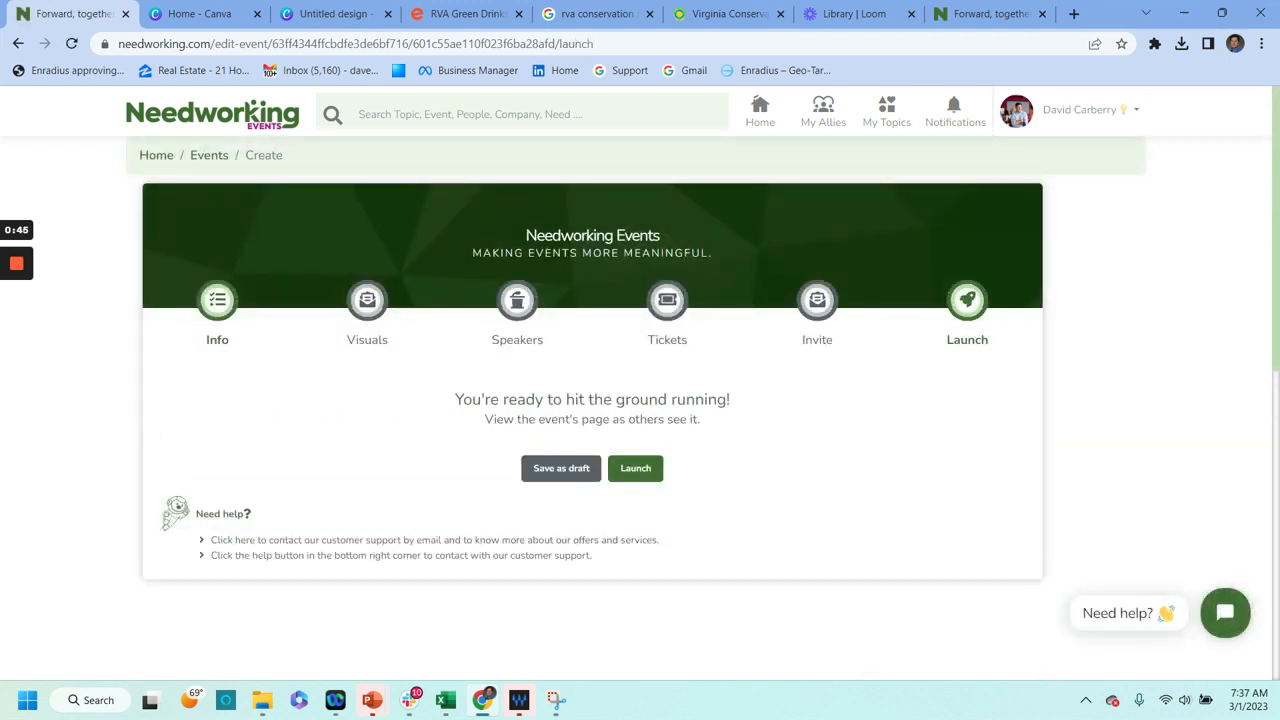
left_click(635, 468)
scroll(592, 408, "down", 2)
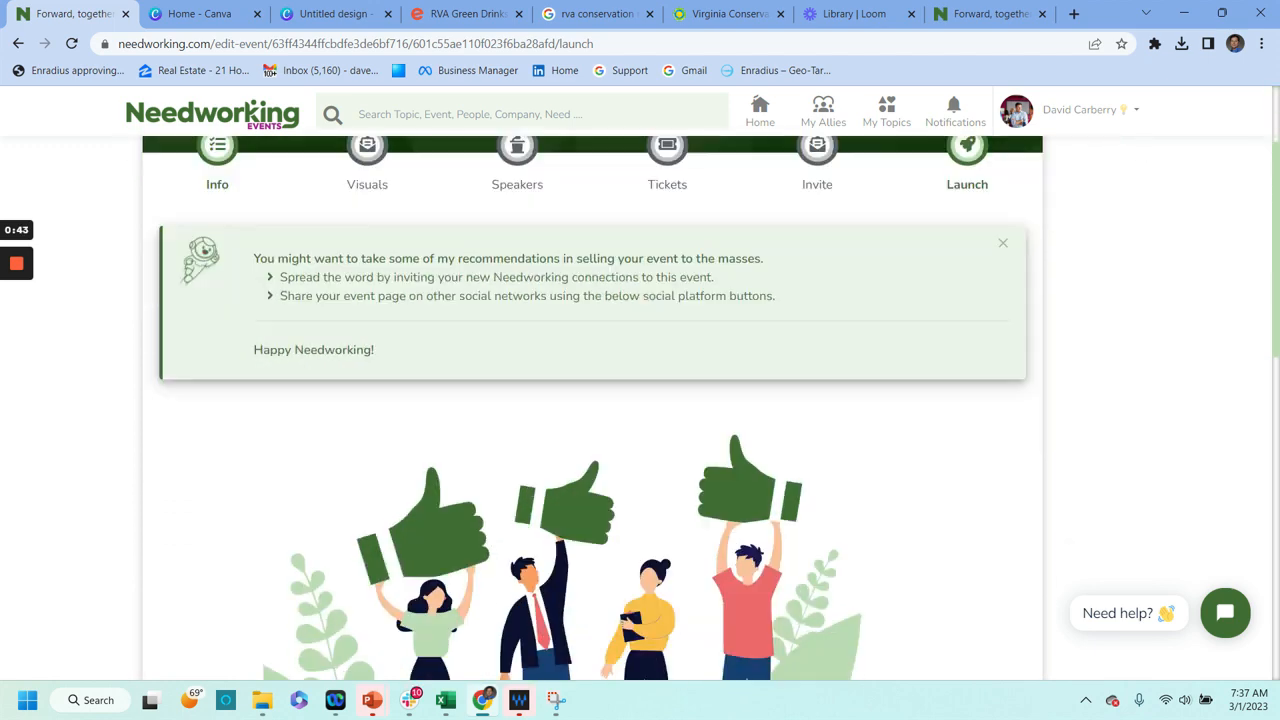
Go to Explore Events from the home feed, set the location to Virginia and look for the RVA Green Drinks event.
scroll(592, 408, "up", 2)
left_click(760, 111)
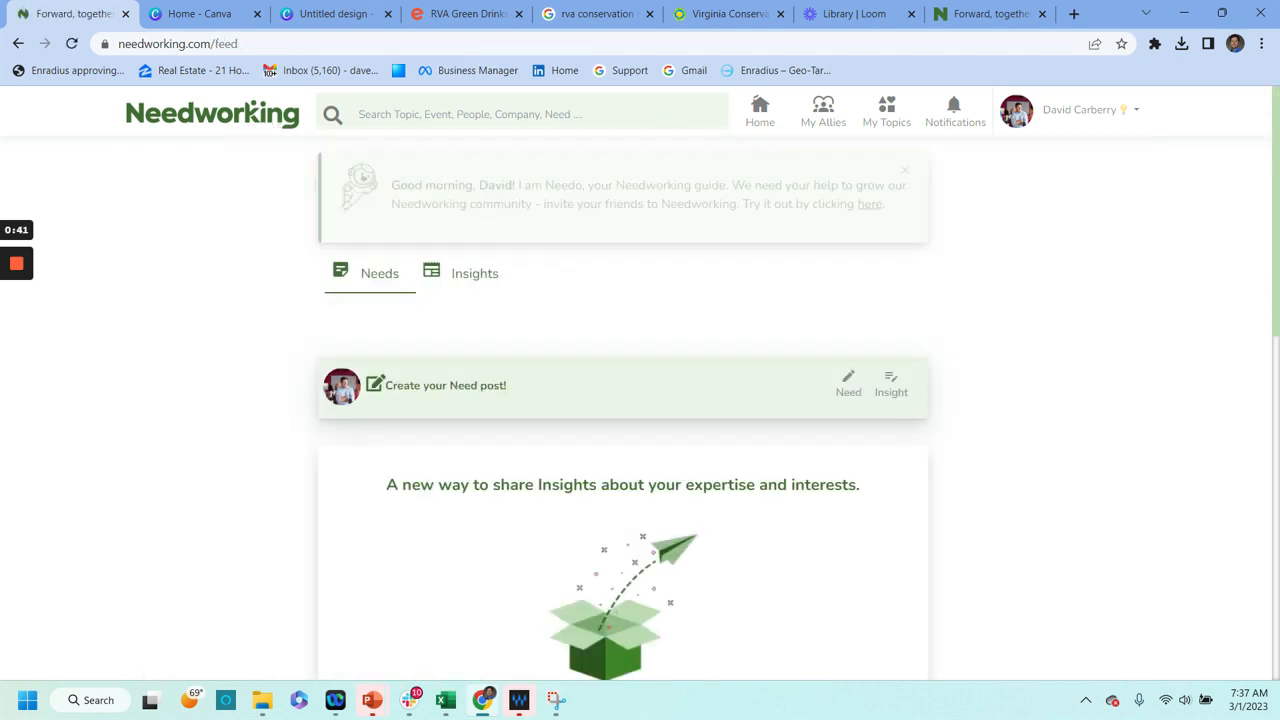
scroll(212, 420, "down", 2)
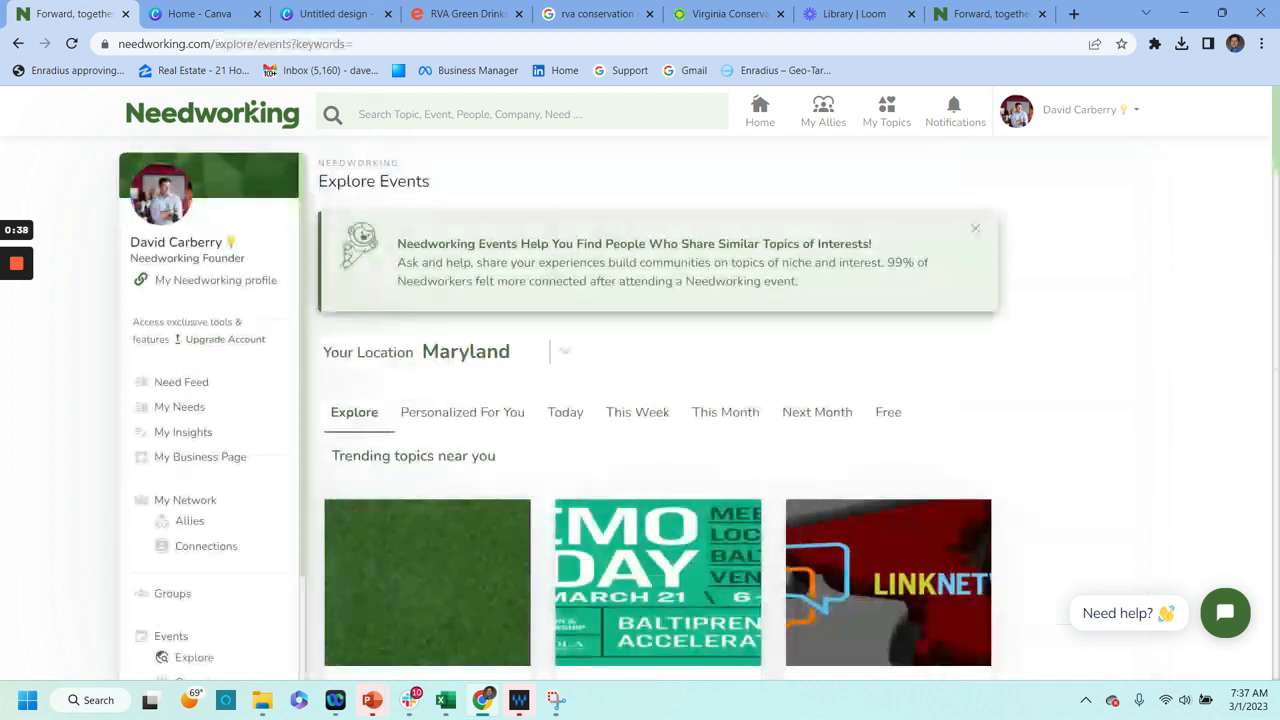
left_click(472, 343)
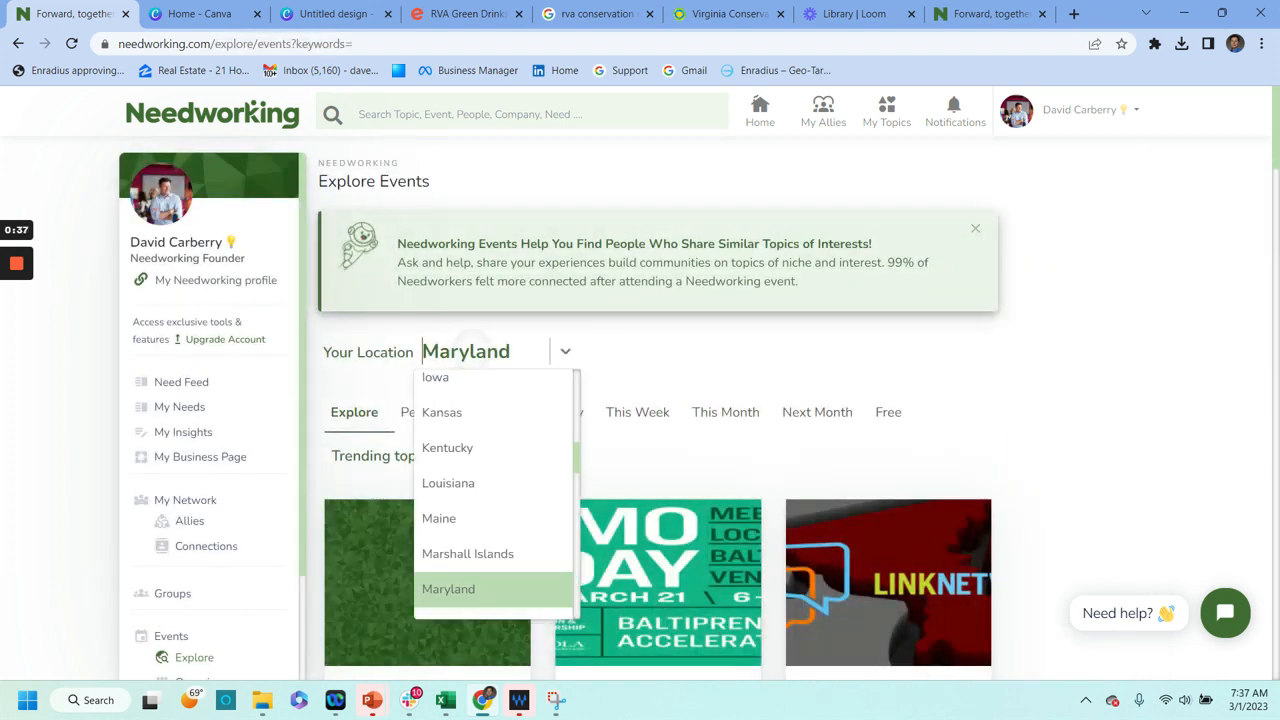
scroll(495, 490, "down", 7)
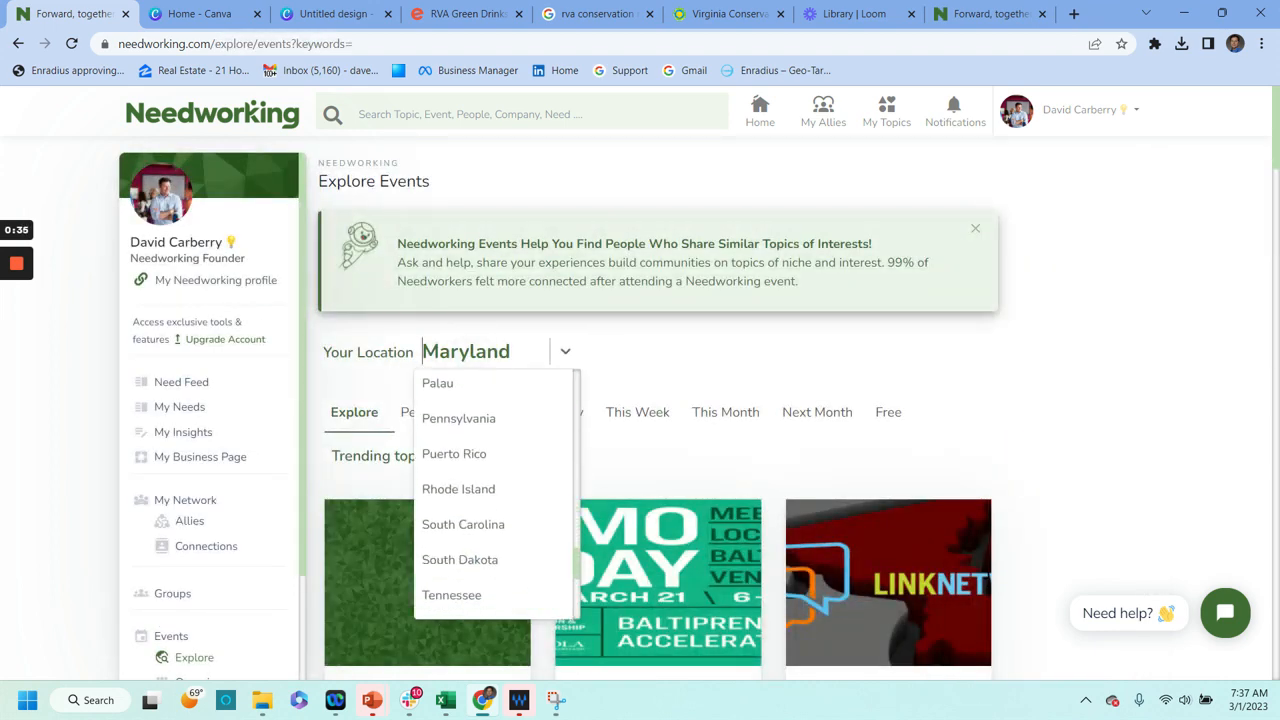
scroll(495, 490, "down", 5)
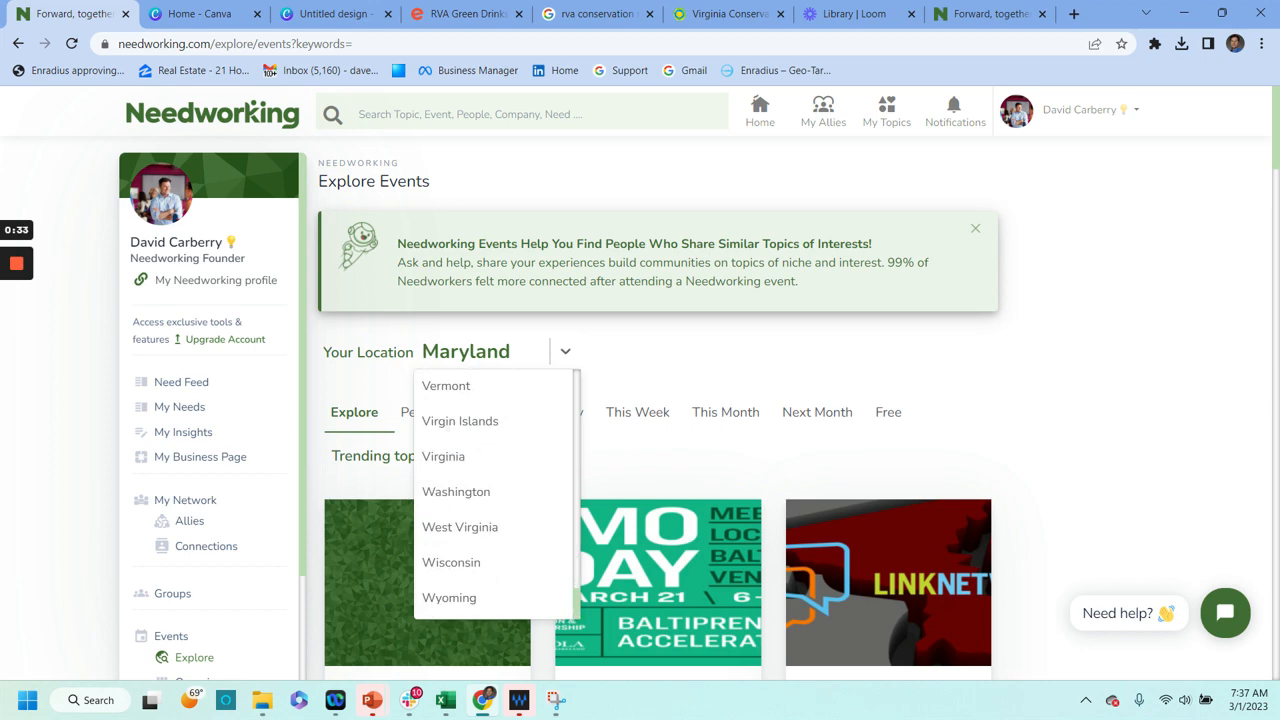
left_click(443, 456)
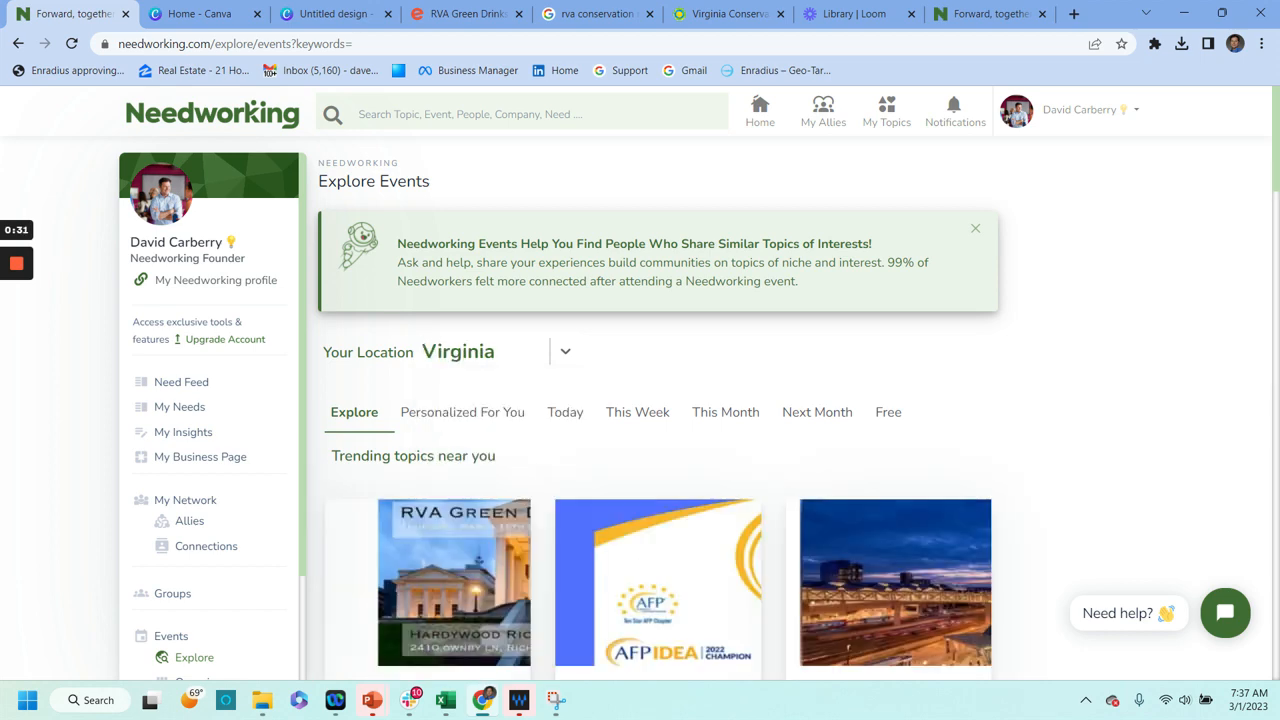
scroll(443, 456, "down", 2)
scroll(660, 420, "down", 2)
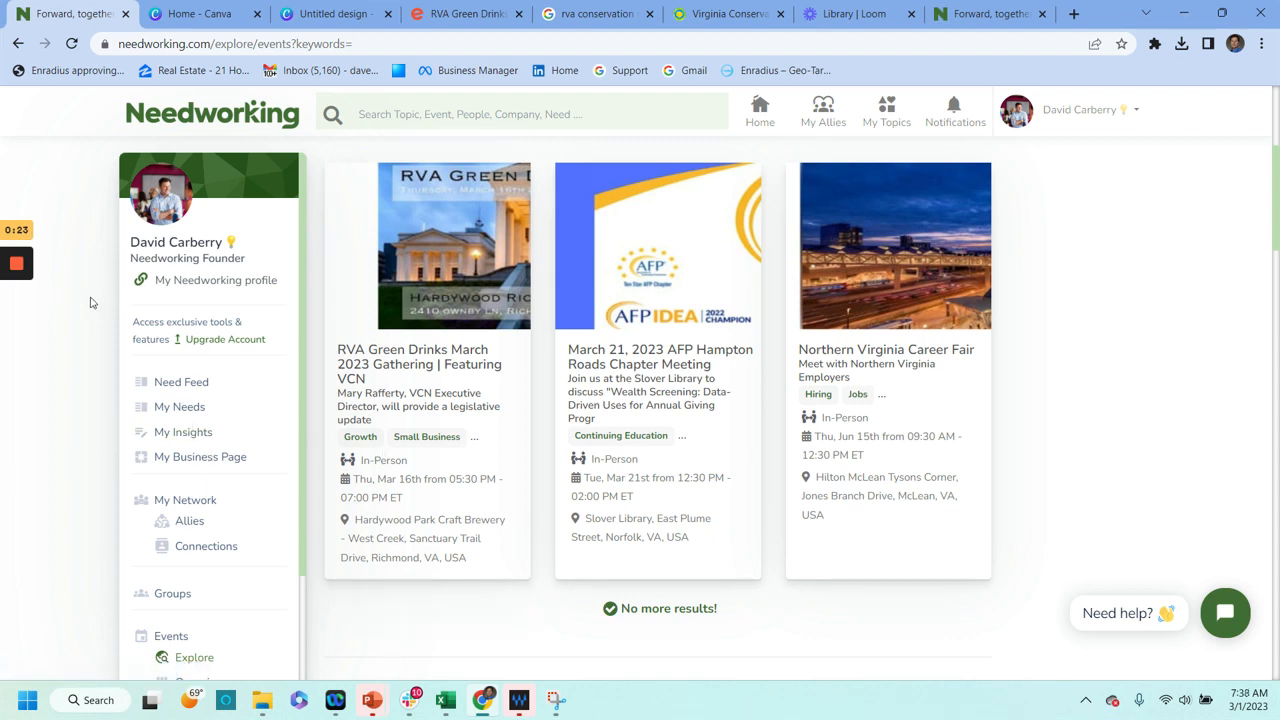
mouse_move(28, 284)
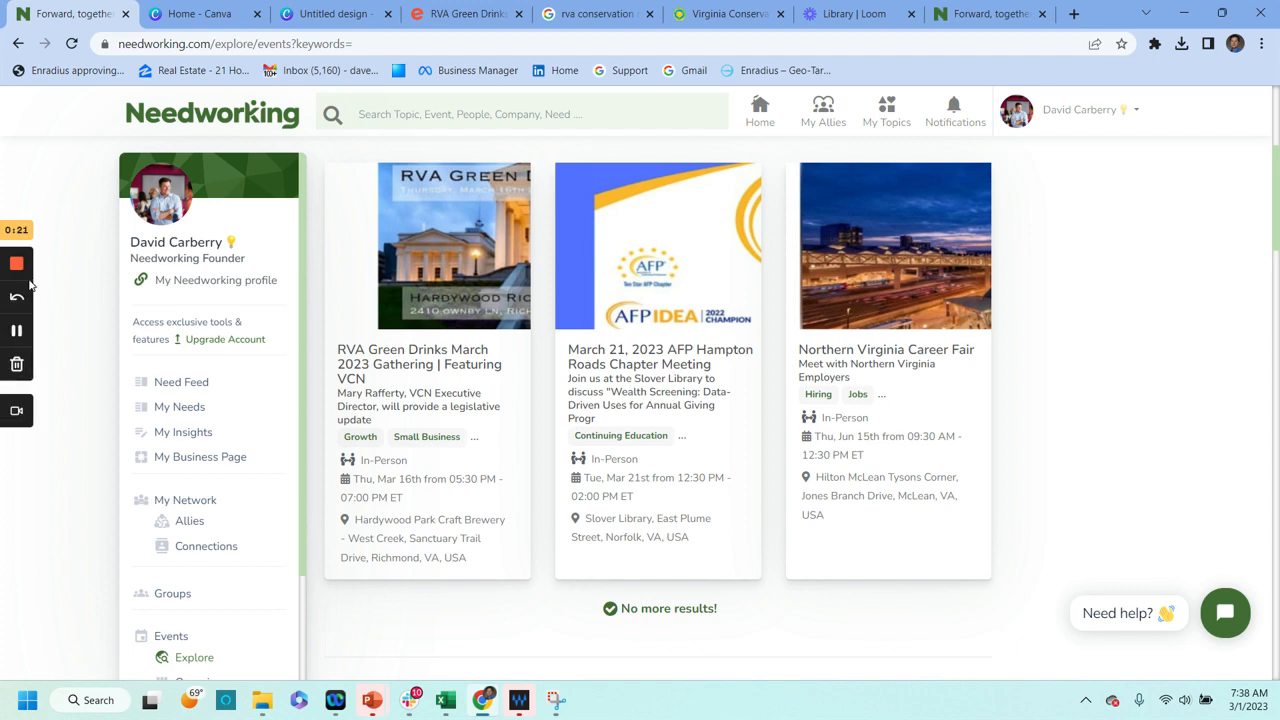